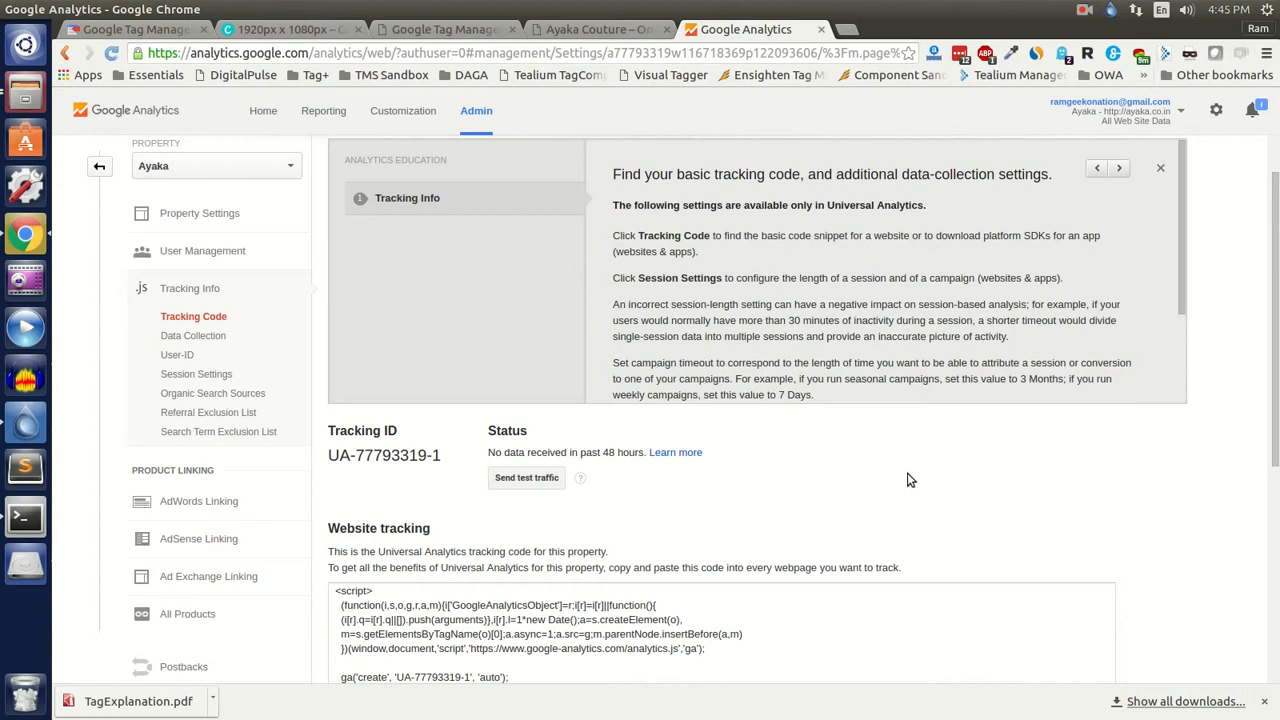
Copy the tracking ID of the Ayaka property
left_click_drag(329, 450, 440, 458)
left_click(424, 478)
left_click_drag(333, 455, 440, 458)
right_click(406, 460)
left_click(412, 466)
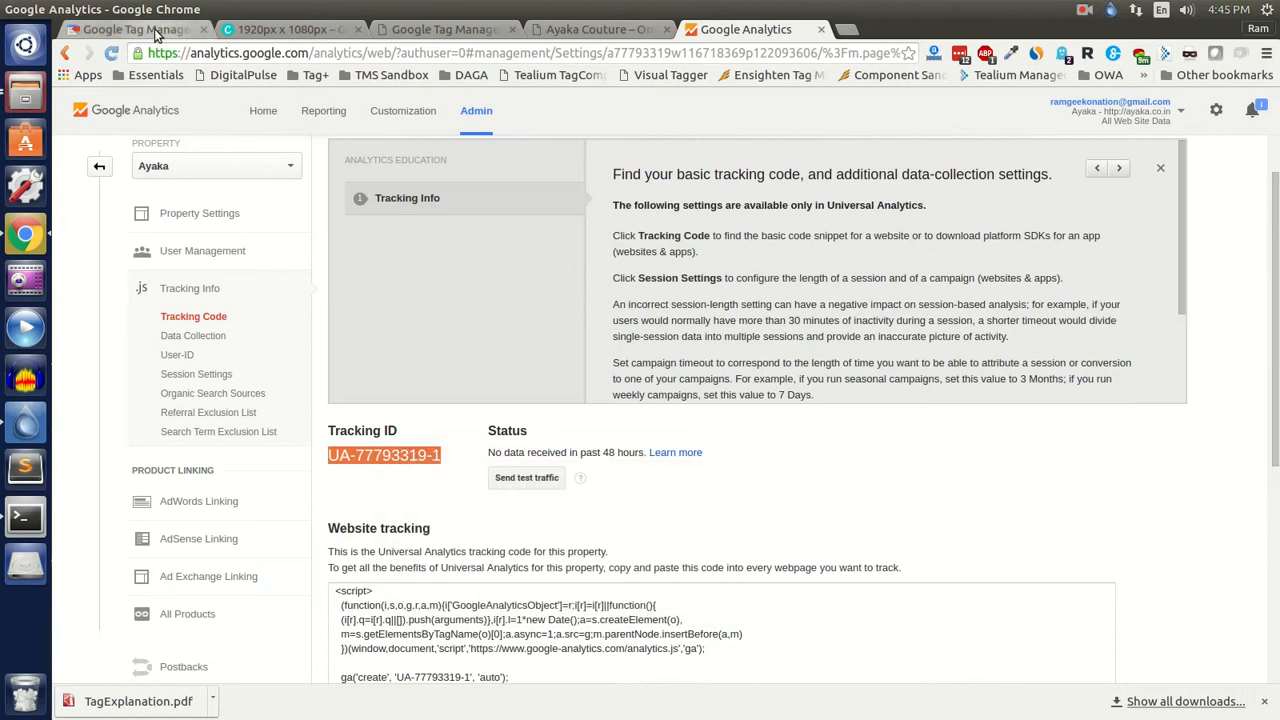
In Google Tag Manager, start a new tag named Google Analytics Base Tag with Google Analytics as its product
left_click(155, 33)
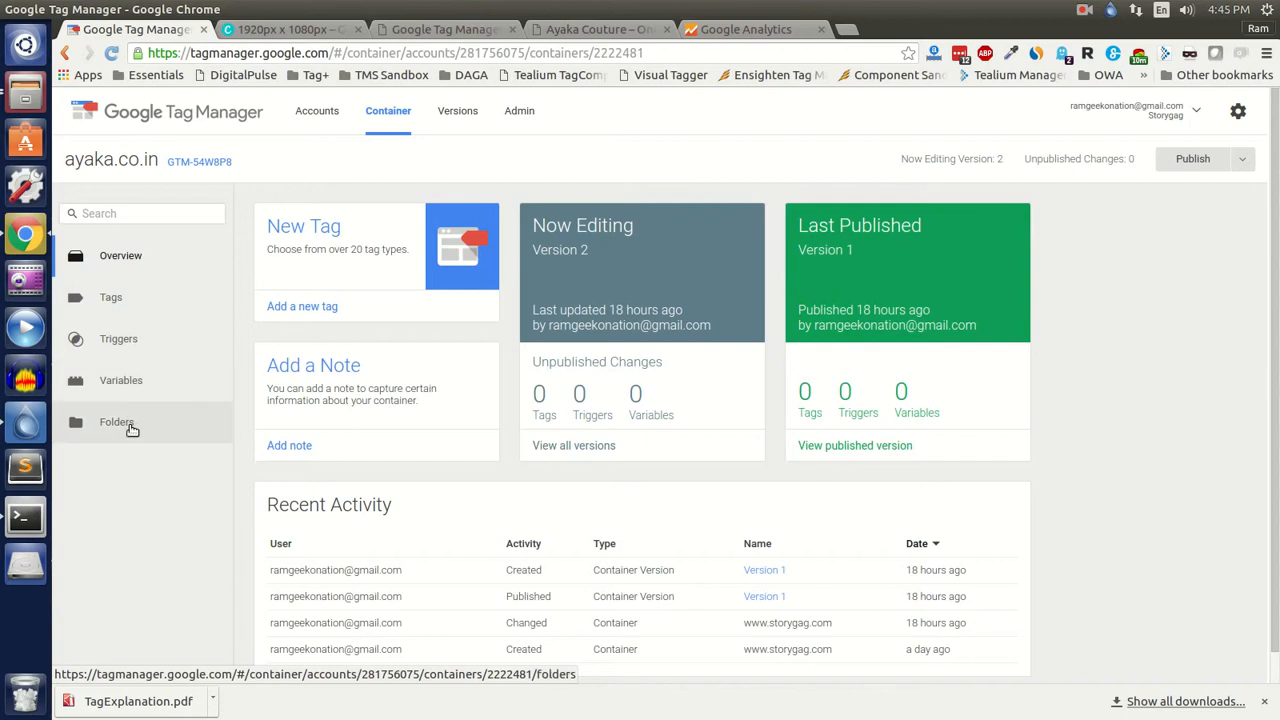
left_click(137, 303)
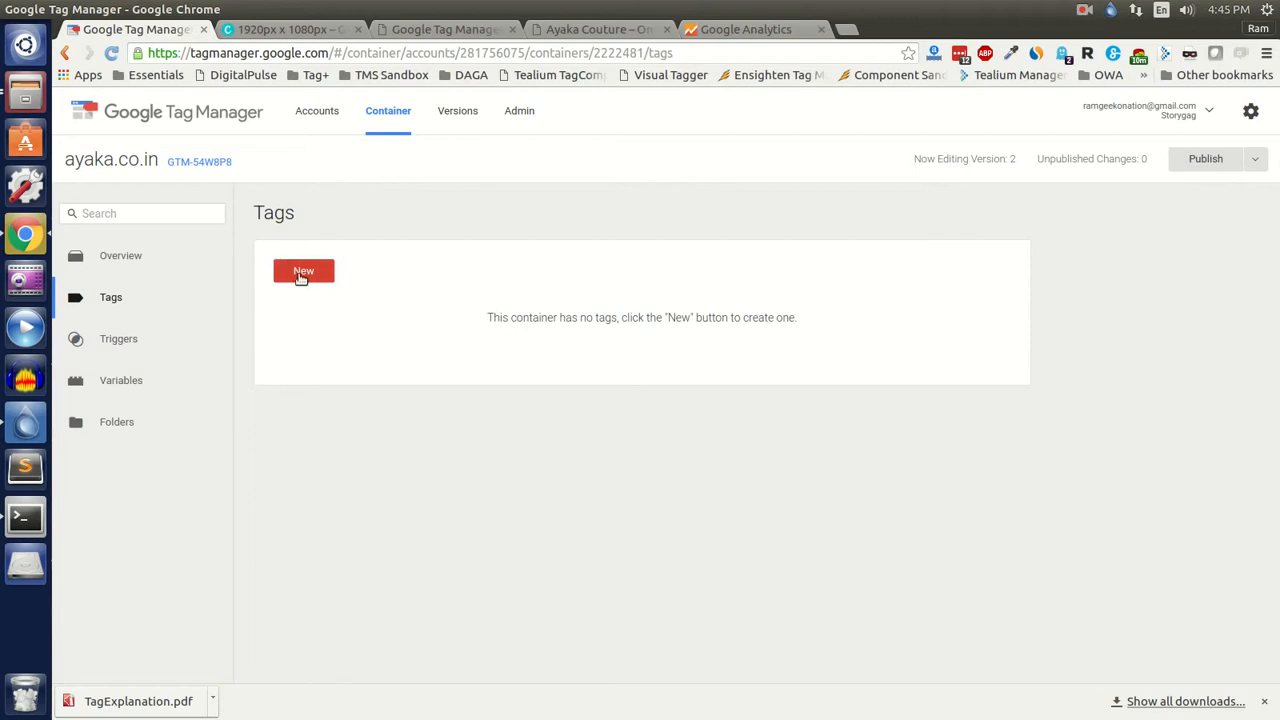
left_click(301, 274)
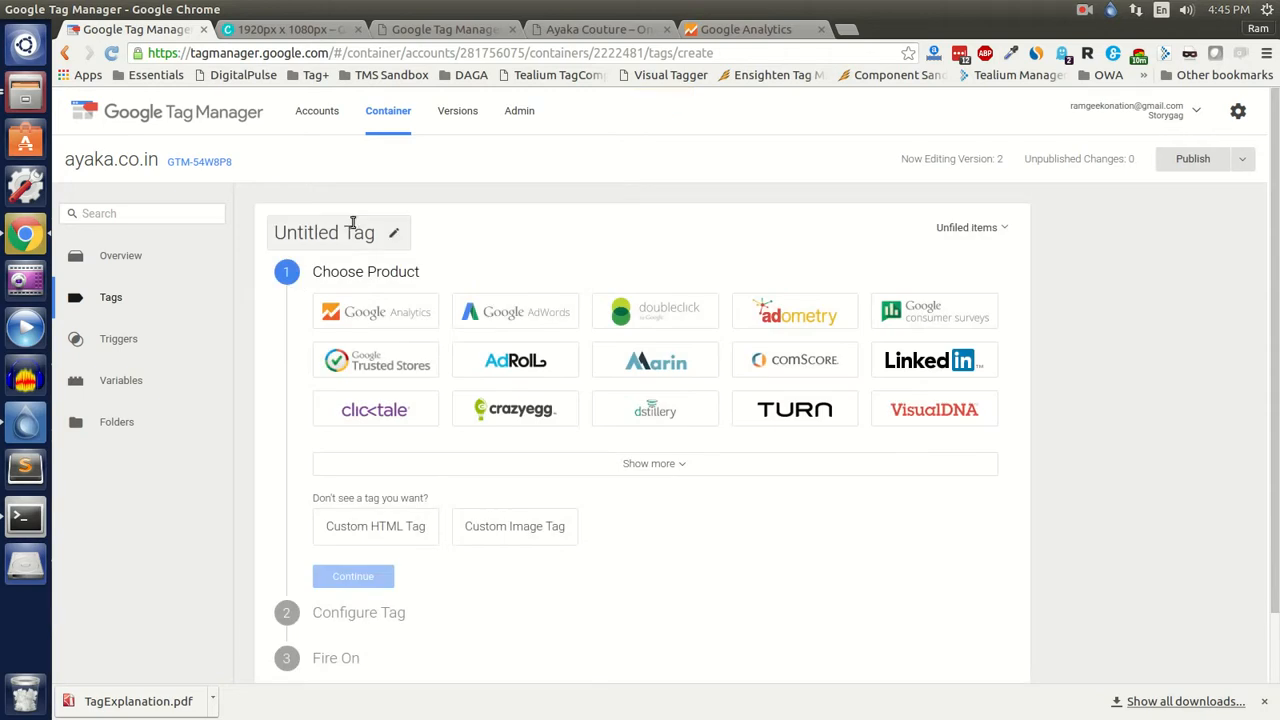
left_click(320, 235)
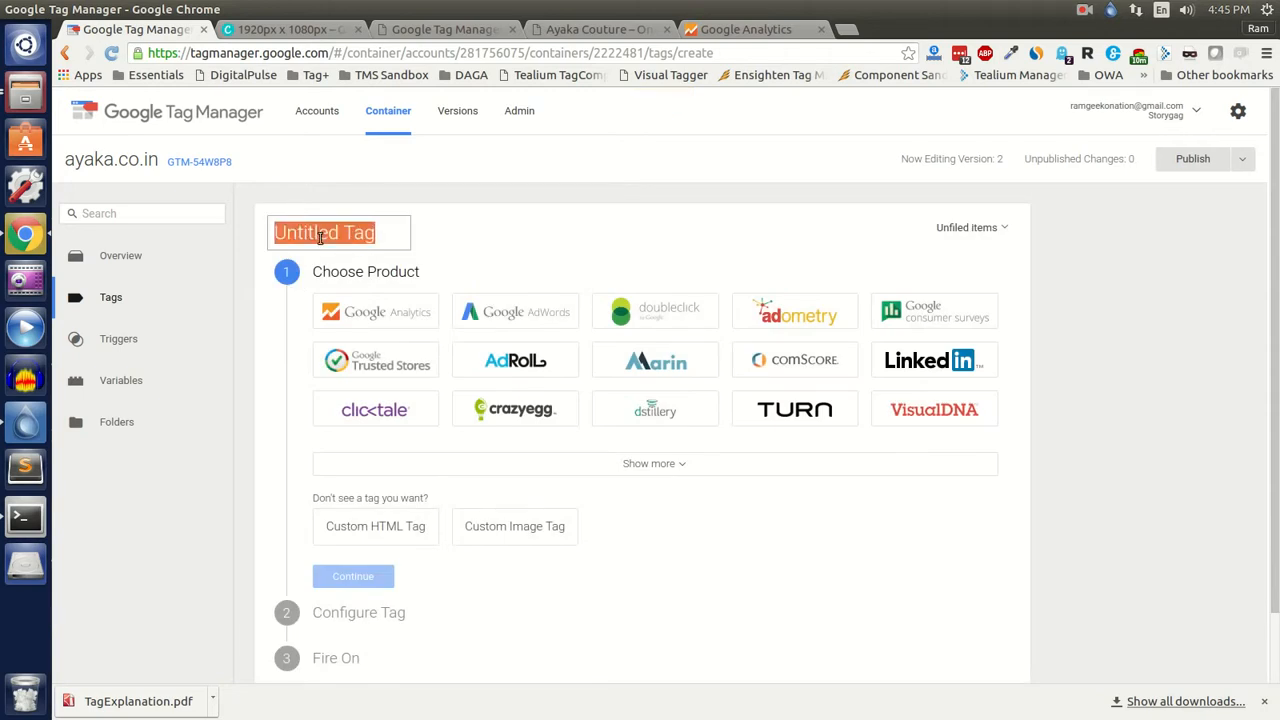
type("Google Analytics Base Tag")
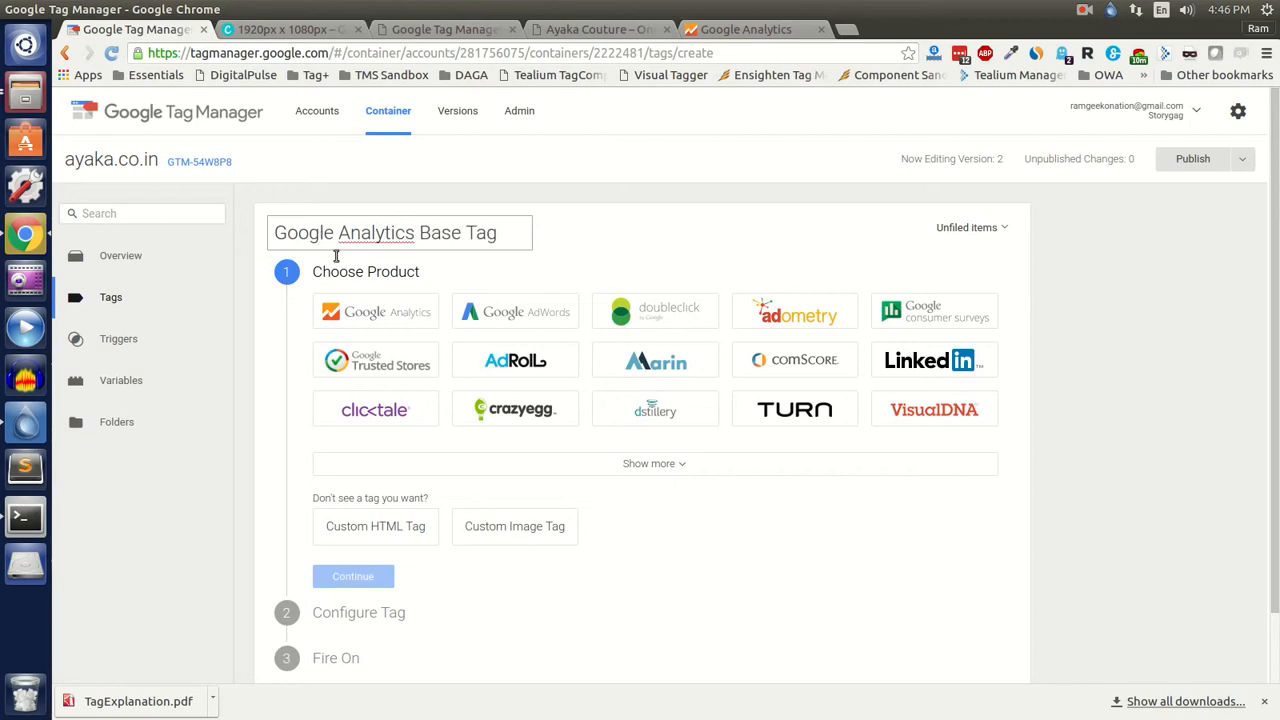
left_click(614, 463)
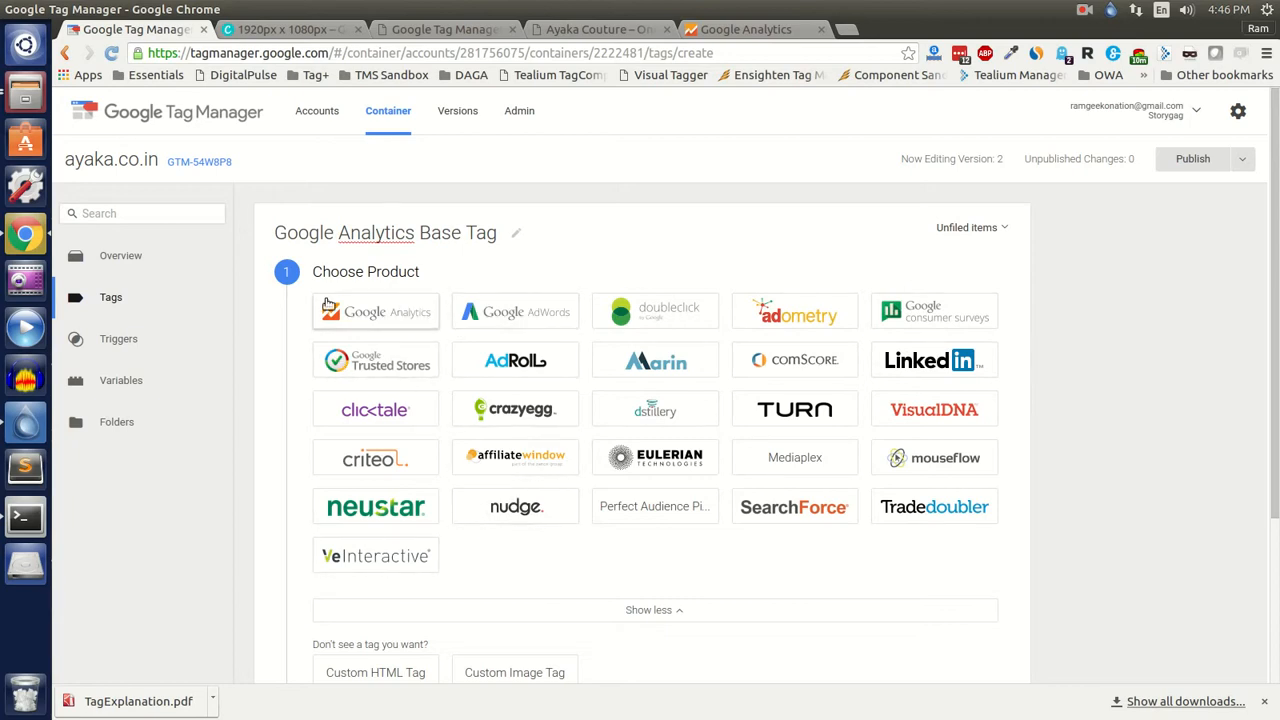
left_click(395, 318)
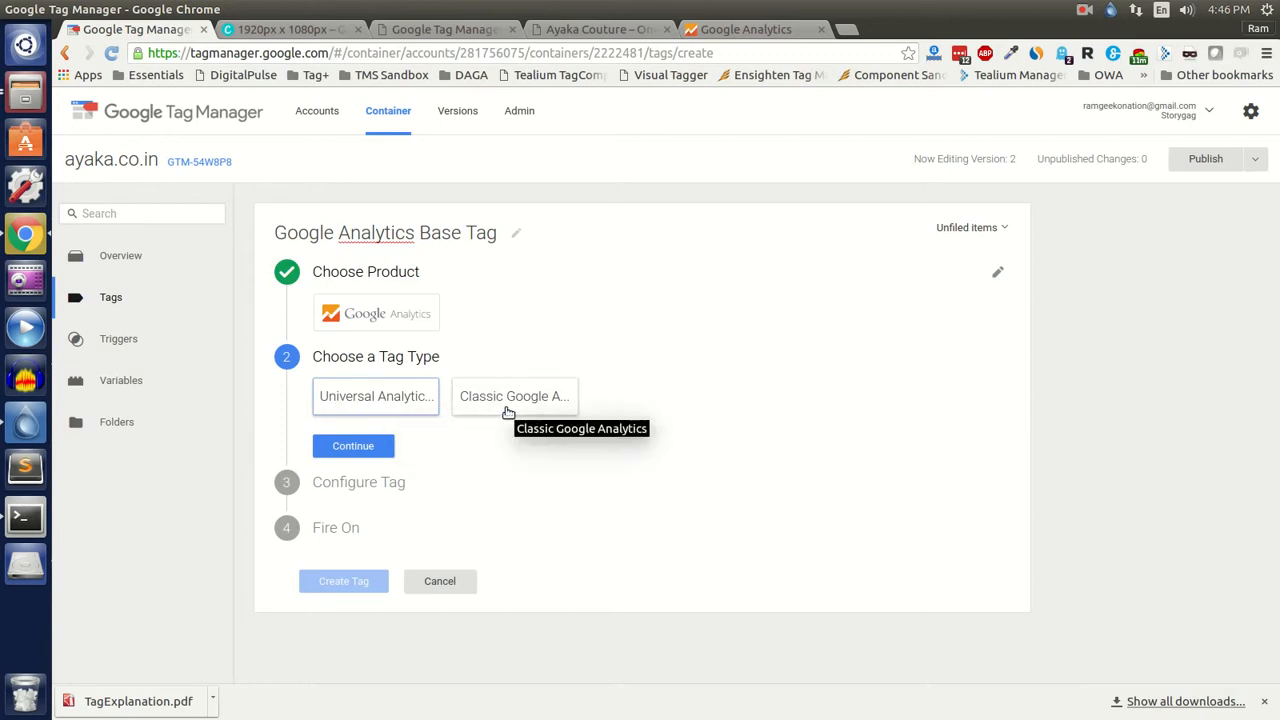
Switch to Google Analytics and check which kind of tracking code the Ayaka property uses
left_click(734, 32)
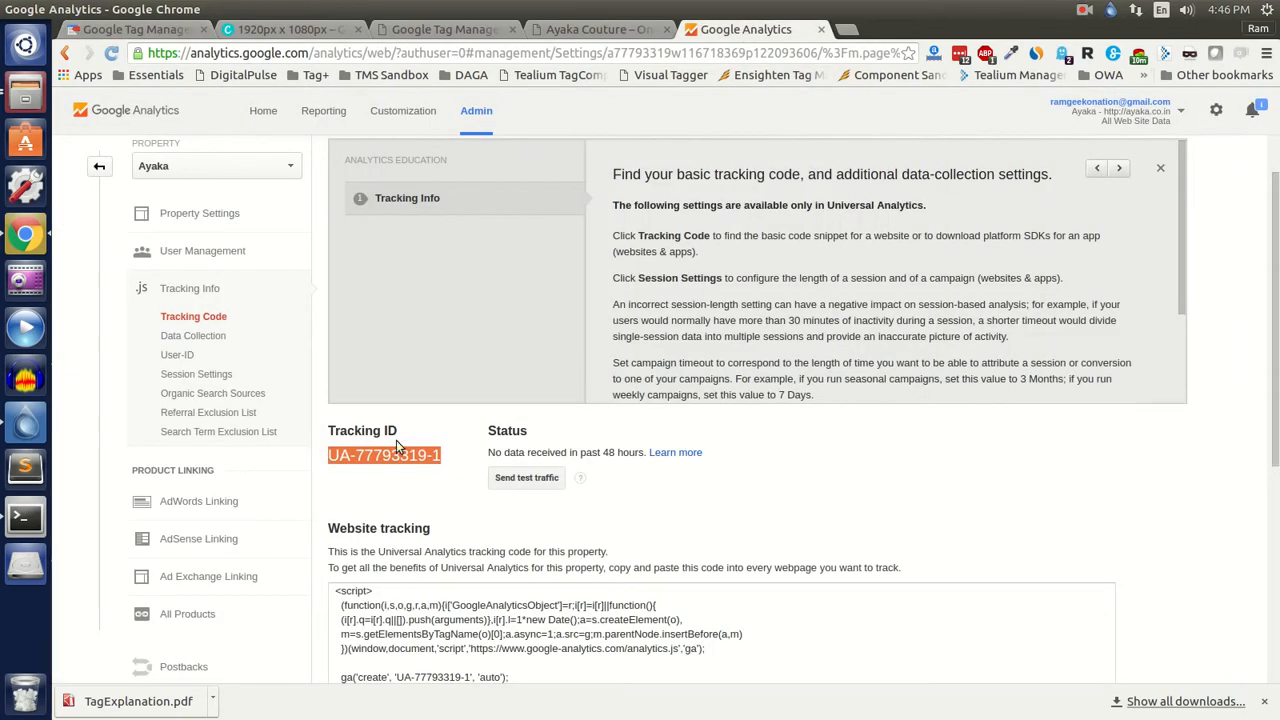
left_click_drag(379, 551, 328, 551)
left_click_drag(464, 543, 468, 552)
left_click(382, 553)
left_click_drag(381, 551, 468, 552)
left_click(585, 537)
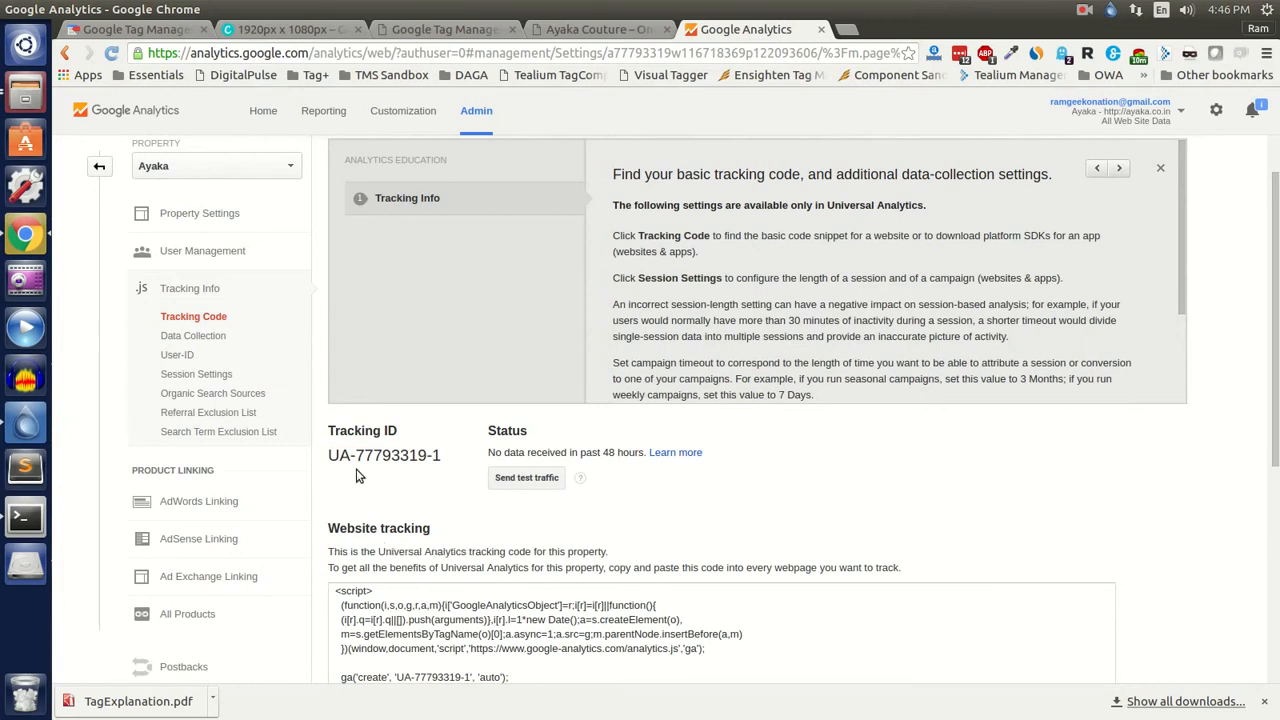
Back in Google Tag Manager, accept Universal Analytics as the tag type and paste the copied tracking ID into the tag configuration
key("ctrl+1")
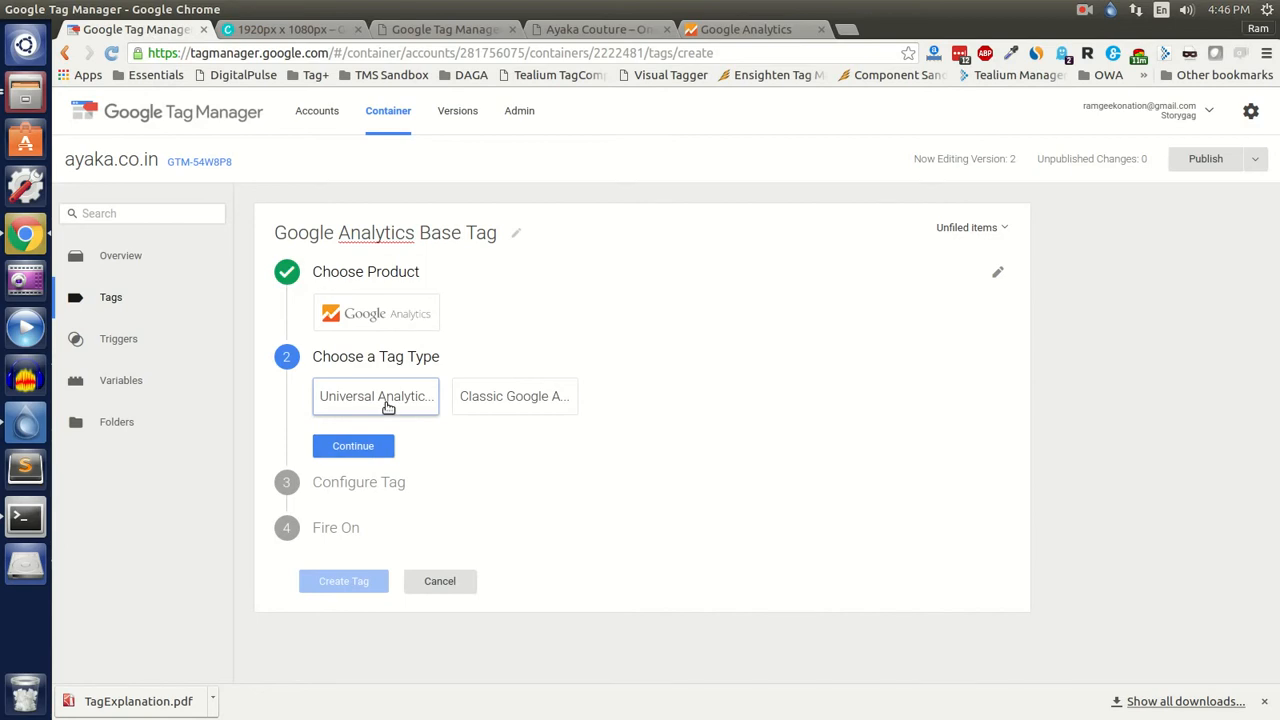
left_click(374, 445)
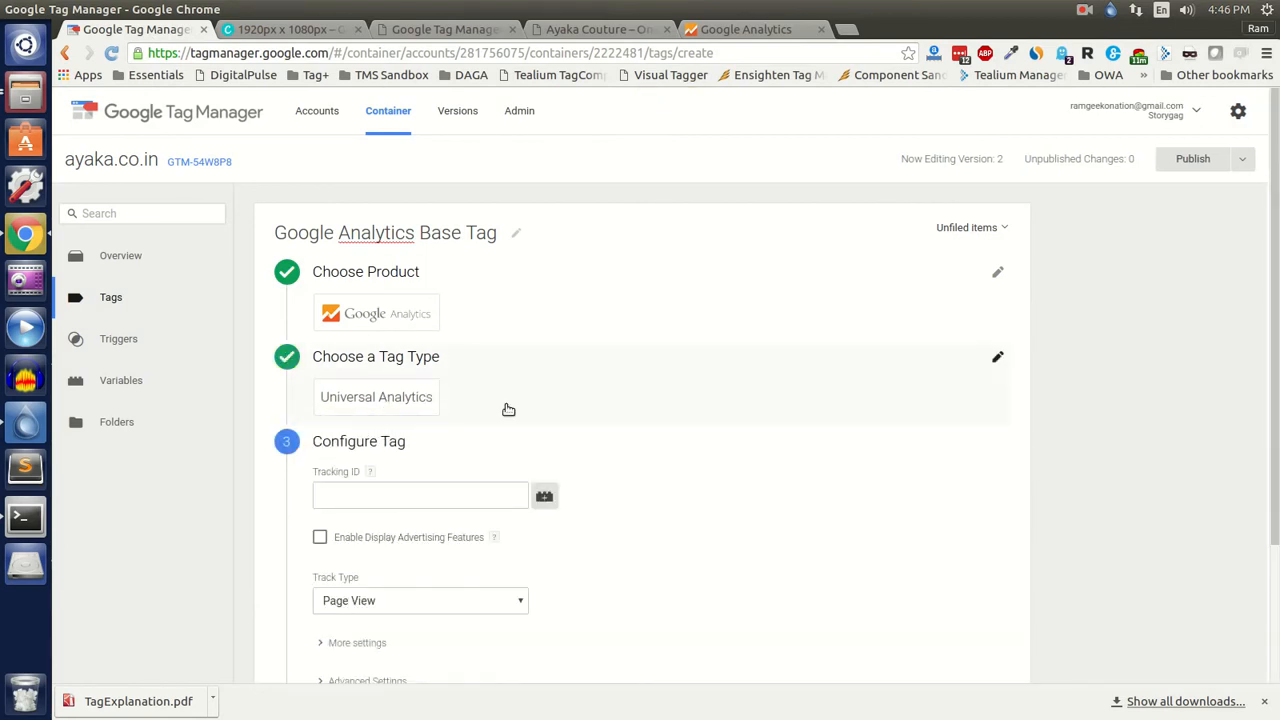
scroll(571, 380, "down", 1)
mouse_move(375, 434)
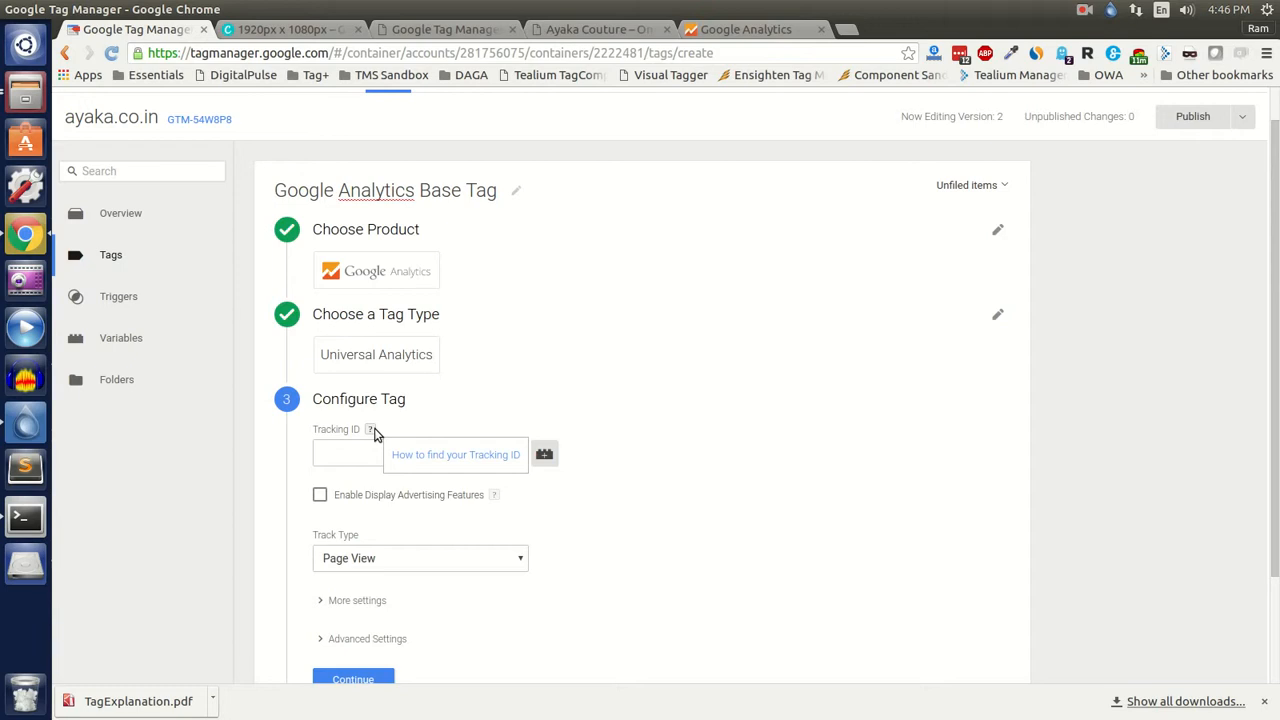
left_click(344, 454)
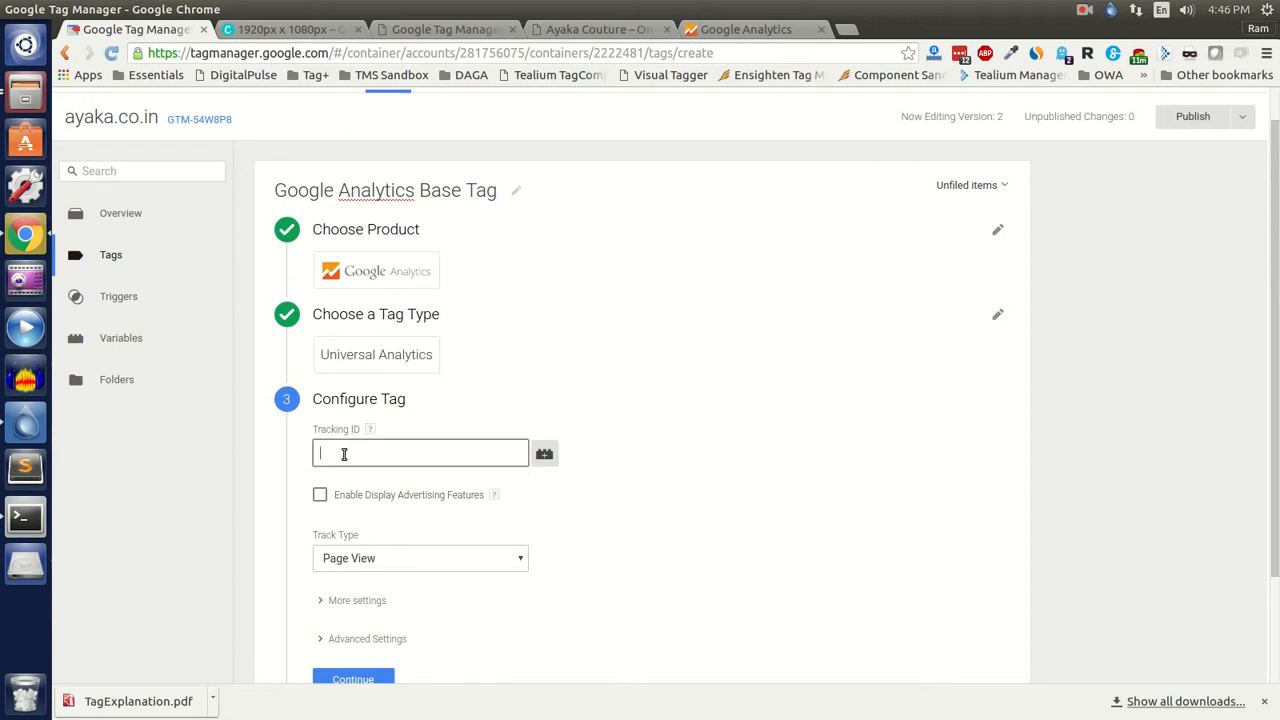
right_click(344, 454)
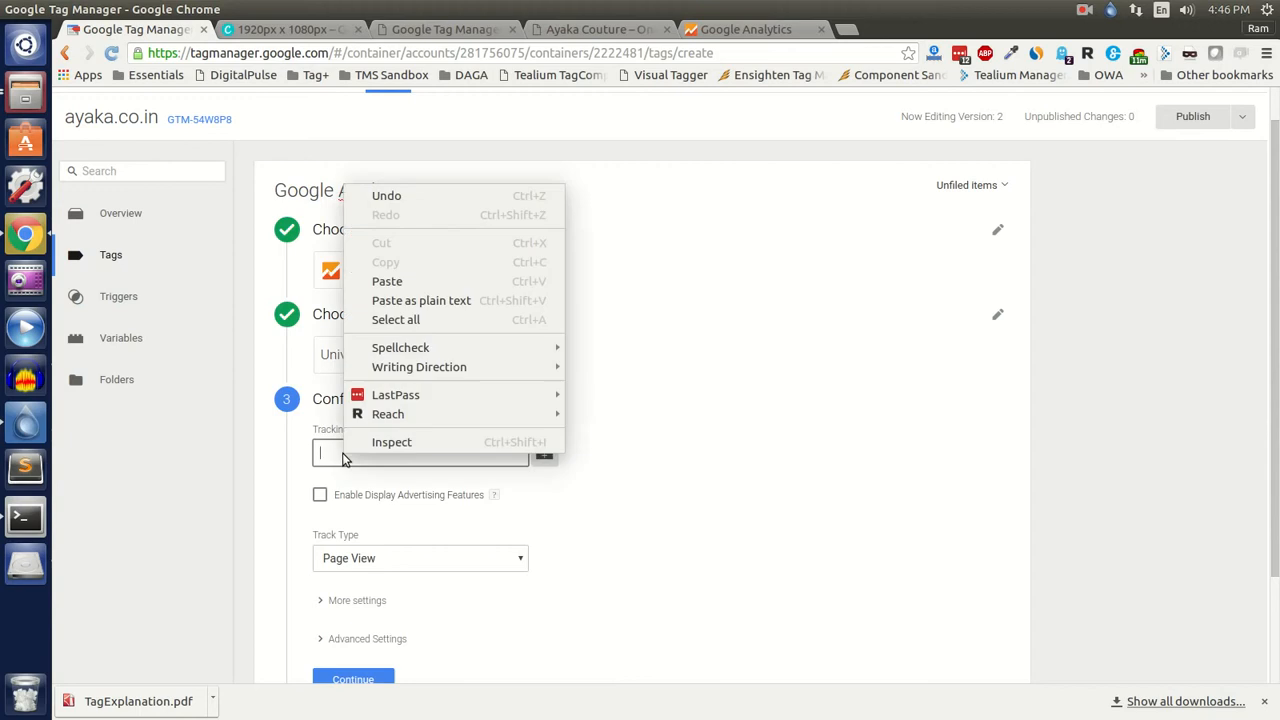
left_click(386, 290)
Review the track type options, keep Page View, and complete the tag configuration
scroll(731, 391, "down", 1)
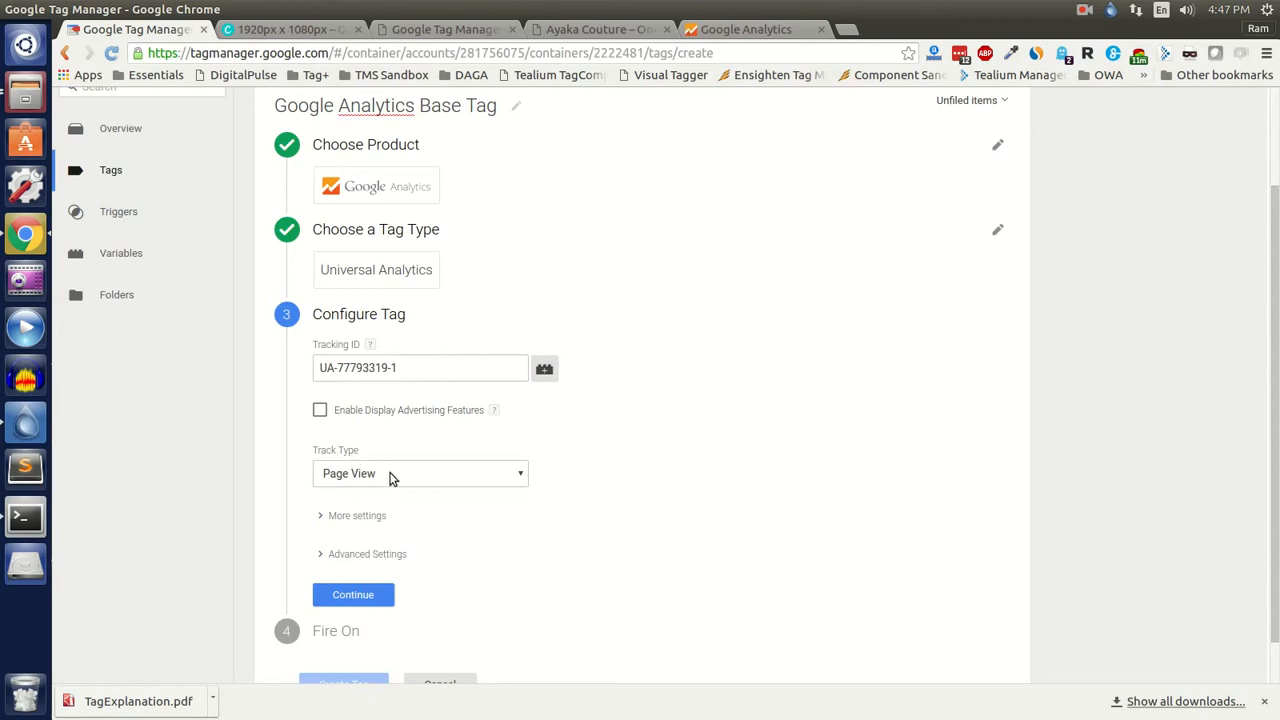
left_click(391, 476)
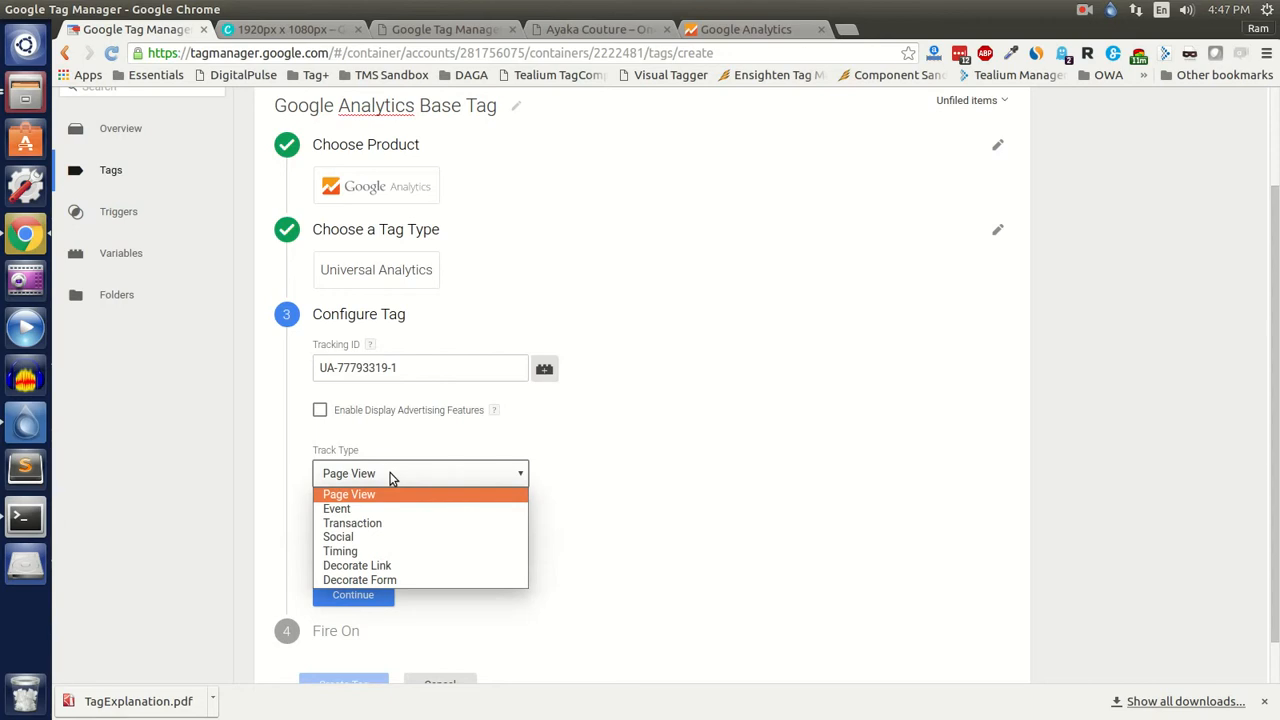
left_click(391, 476)
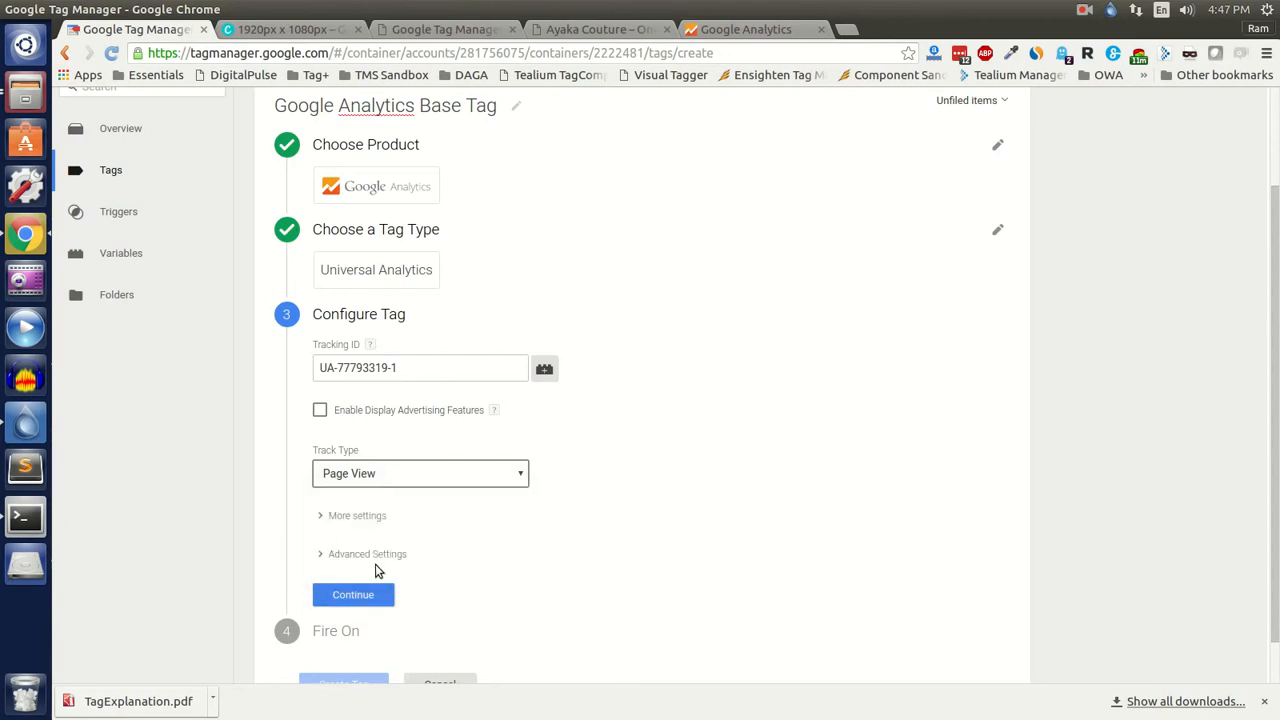
left_click(355, 594)
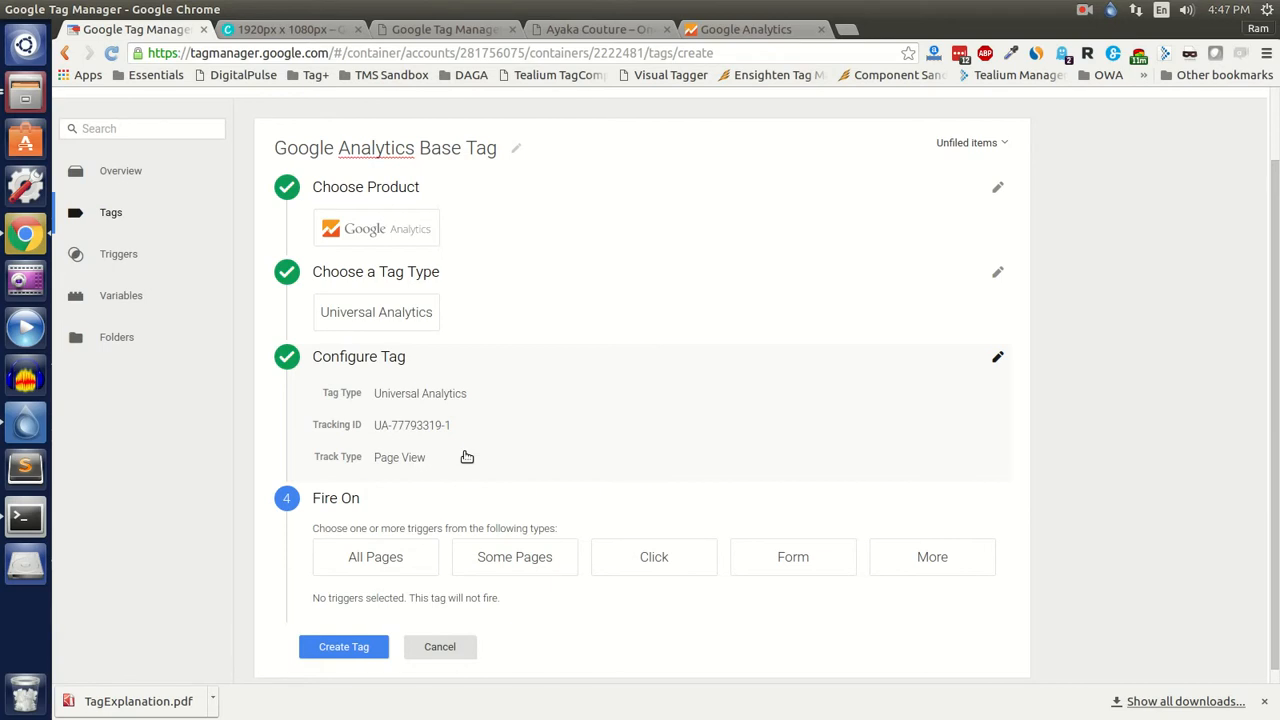
Set the tag to fire on All Pages and create it
scroll(466, 457, "up", 1)
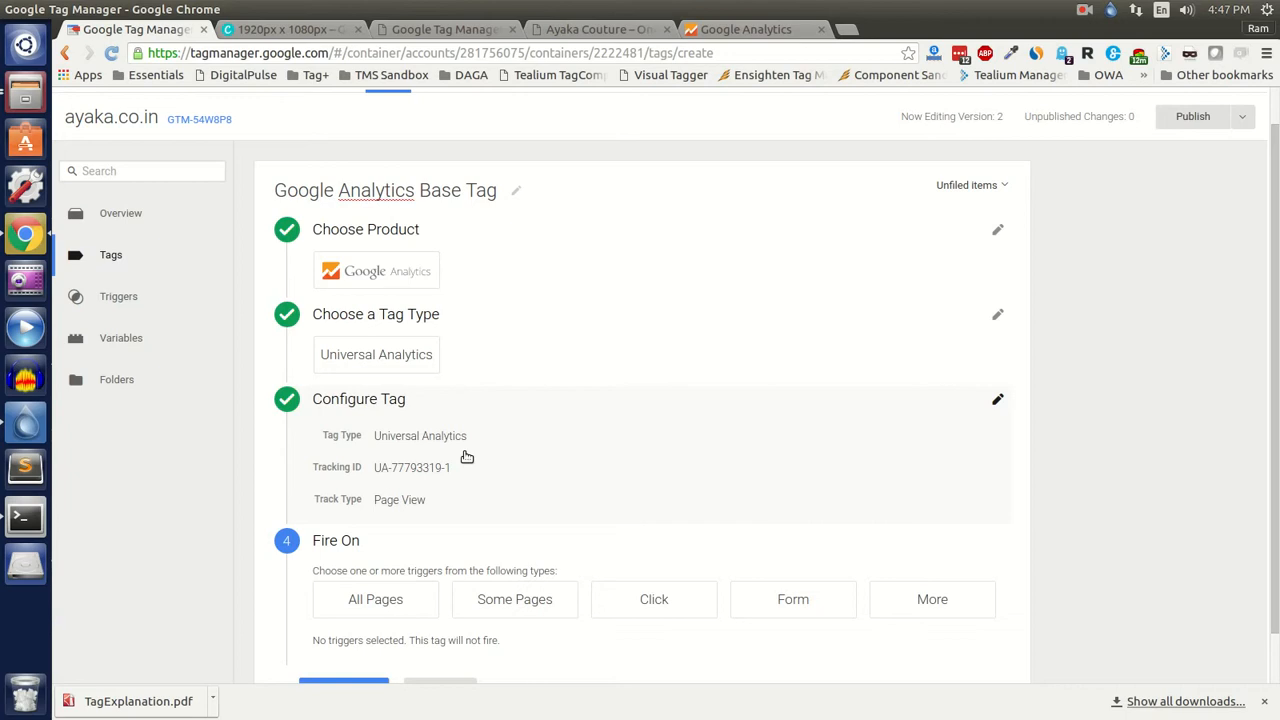
scroll(466, 457, "down", 2)
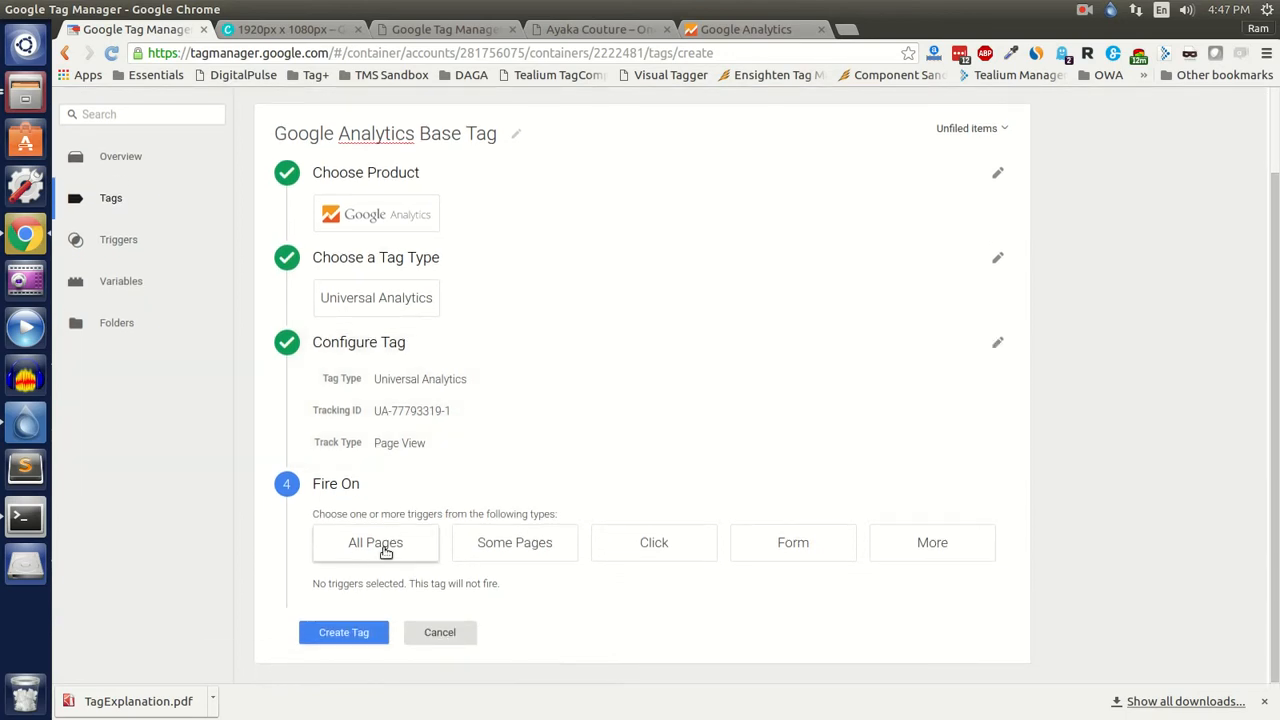
left_click(385, 553)
scroll(383, 557, "down", 2)
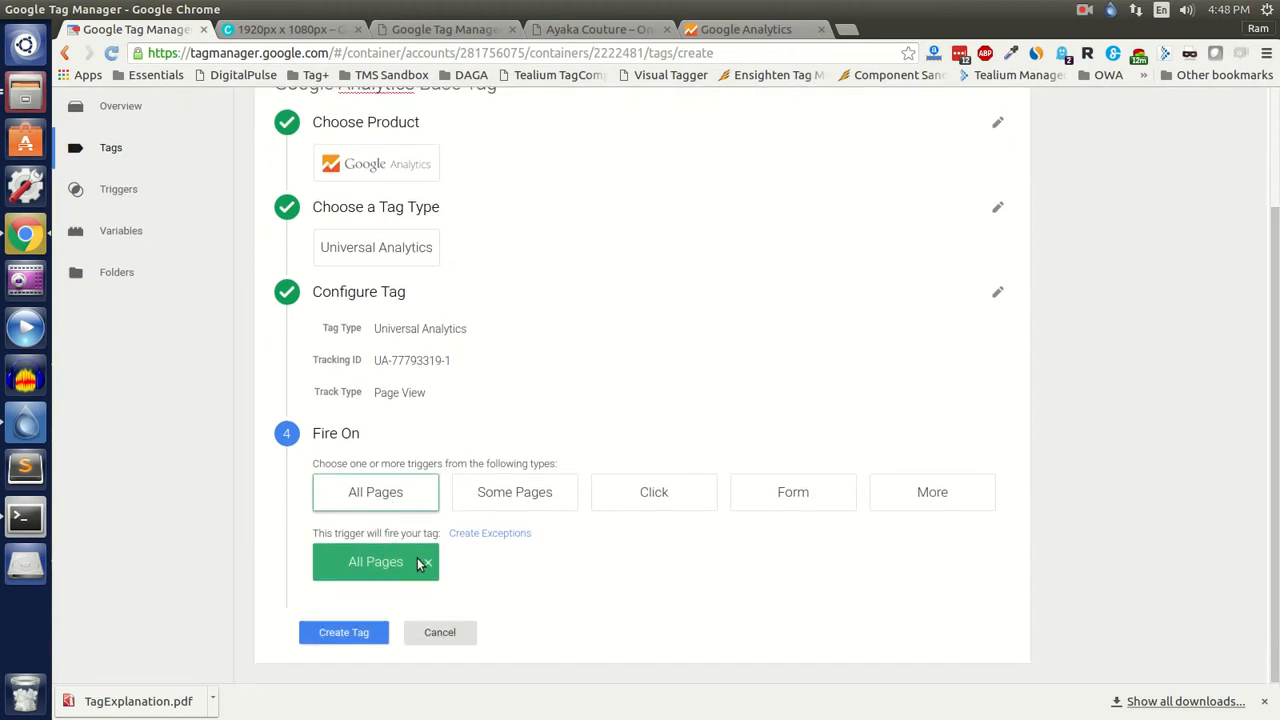
left_click(340, 640)
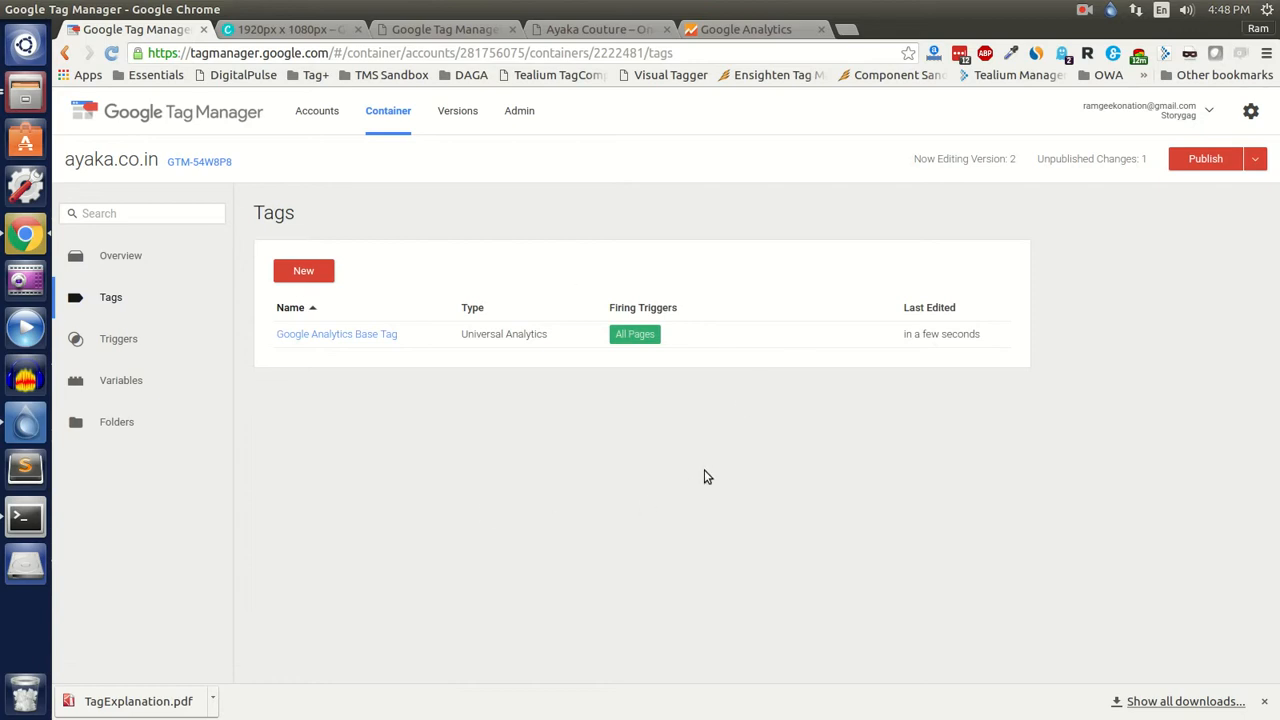
Publish the container's pending changes and open its version history
left_click(1207, 161)
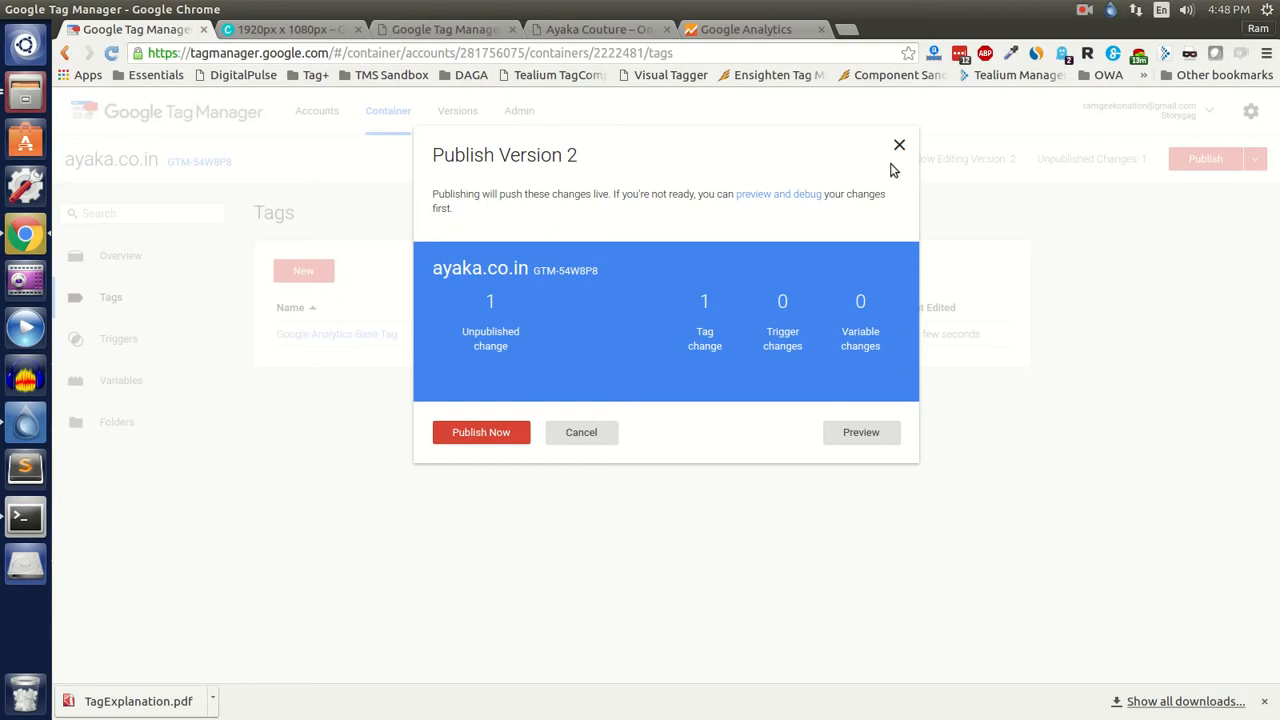
left_click(500, 433)
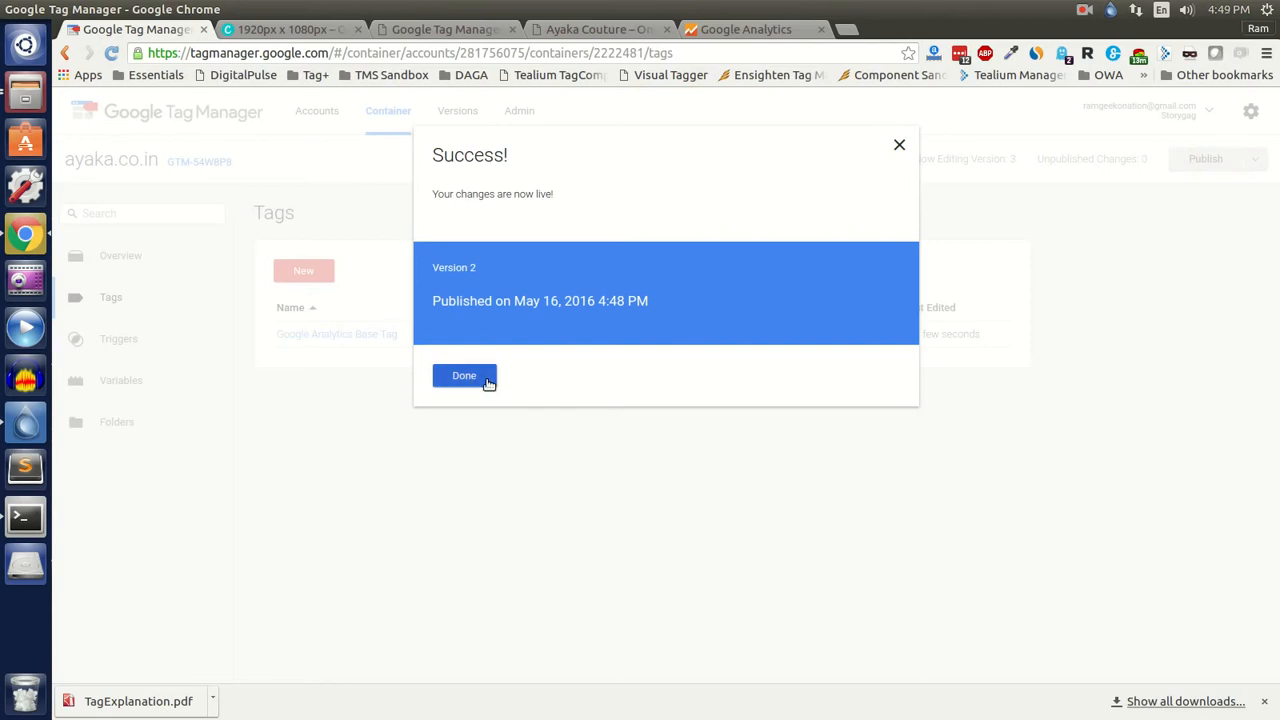
left_click(464, 376)
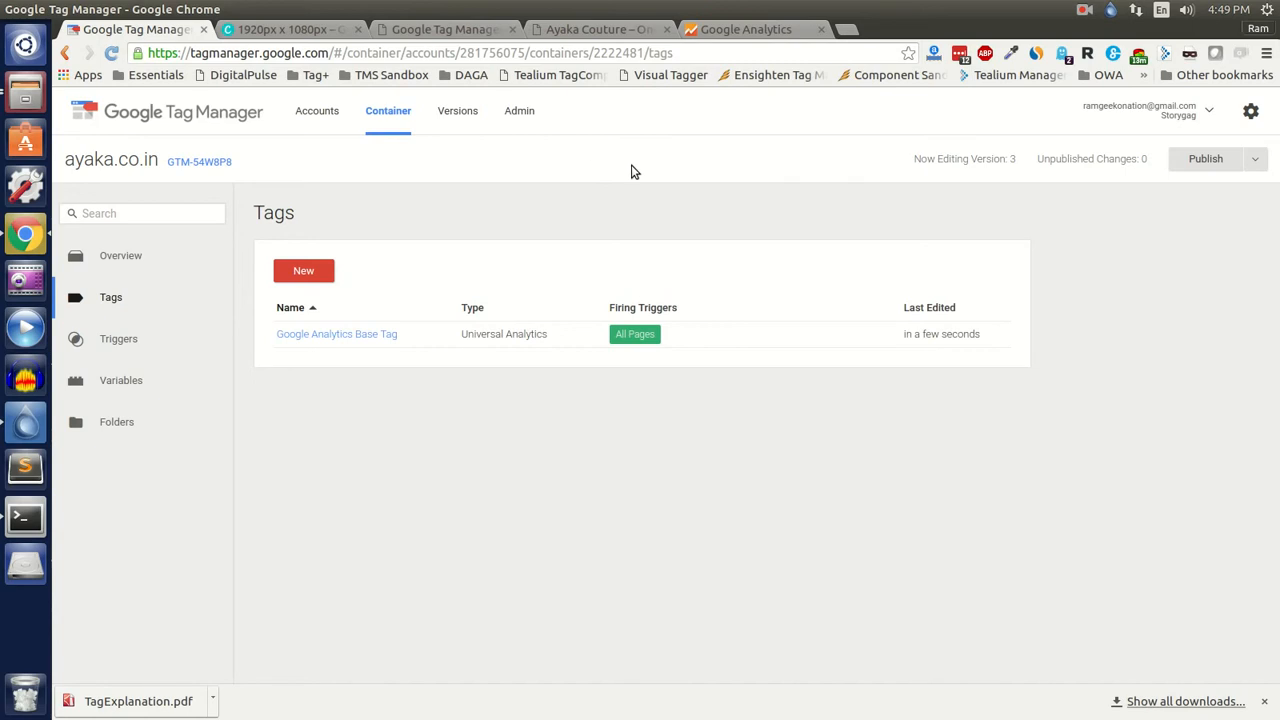
left_click(459, 117)
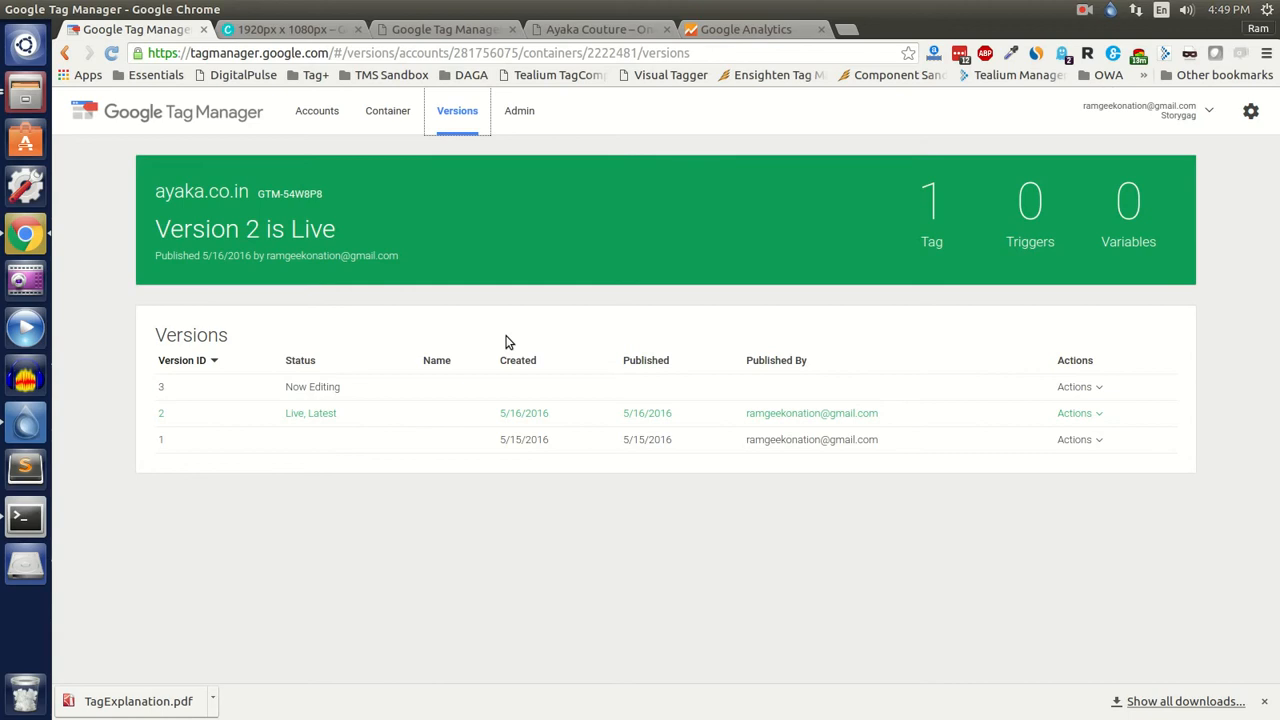
Switch to the Ayaka Couture site, dismiss the downloads bar, and open the browser's developer tools
left_click(572, 30)
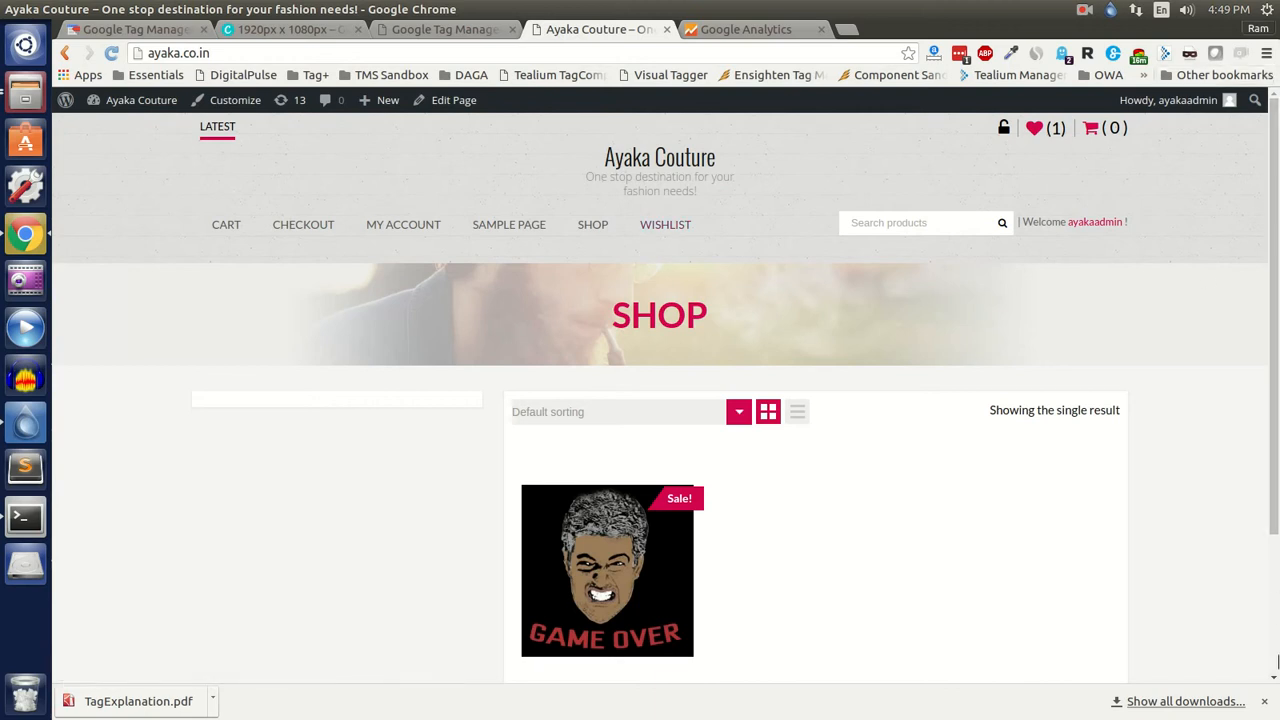
left_click(1264, 701)
left_click(1267, 53)
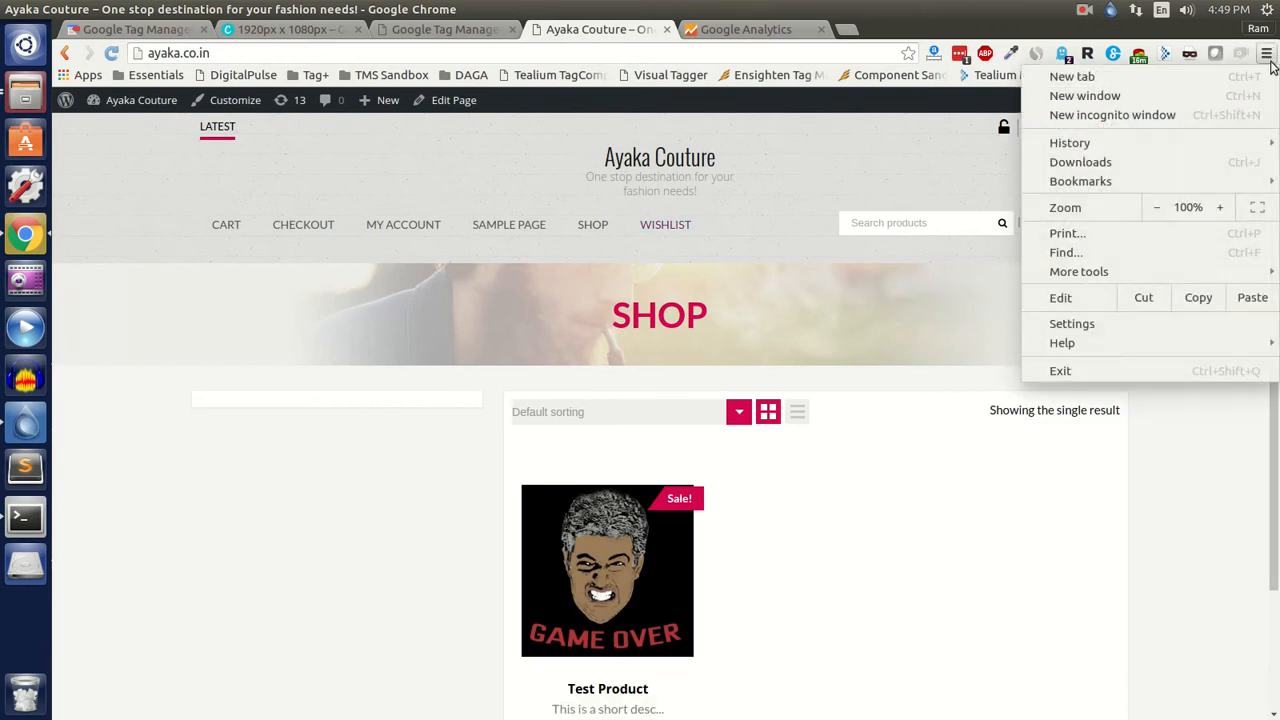
mouse_move(1179, 268)
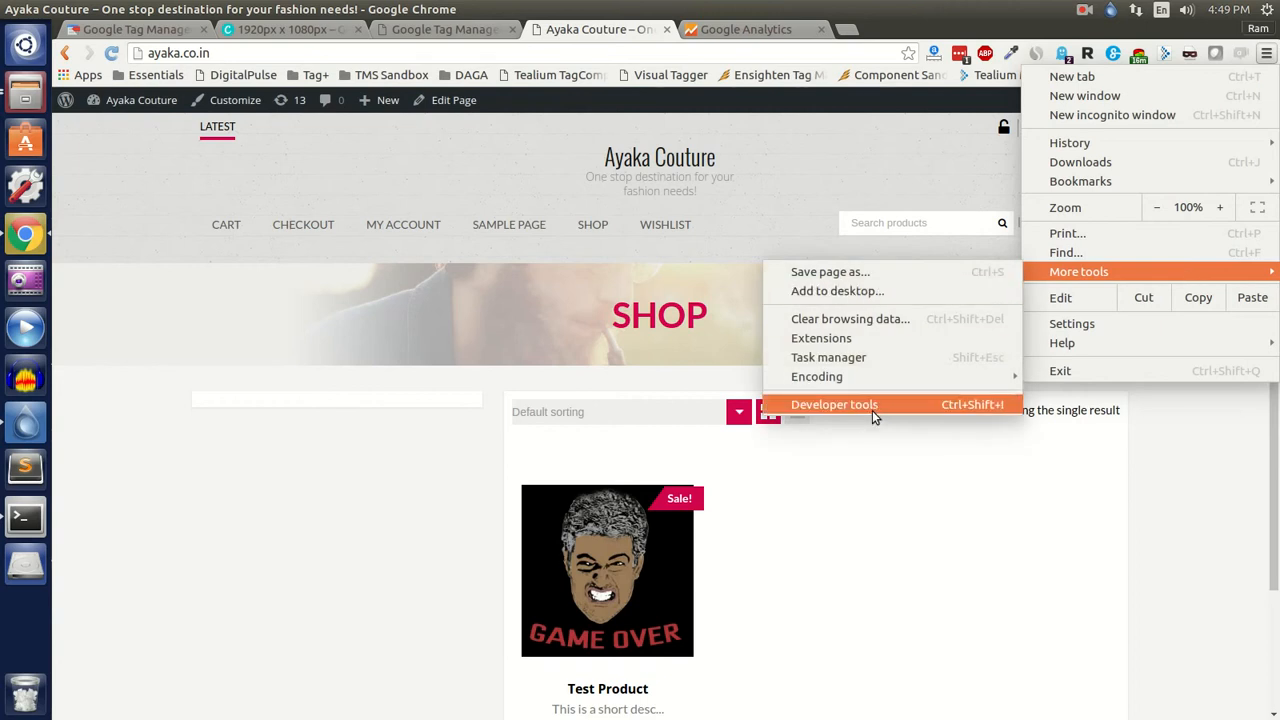
left_click(872, 410)
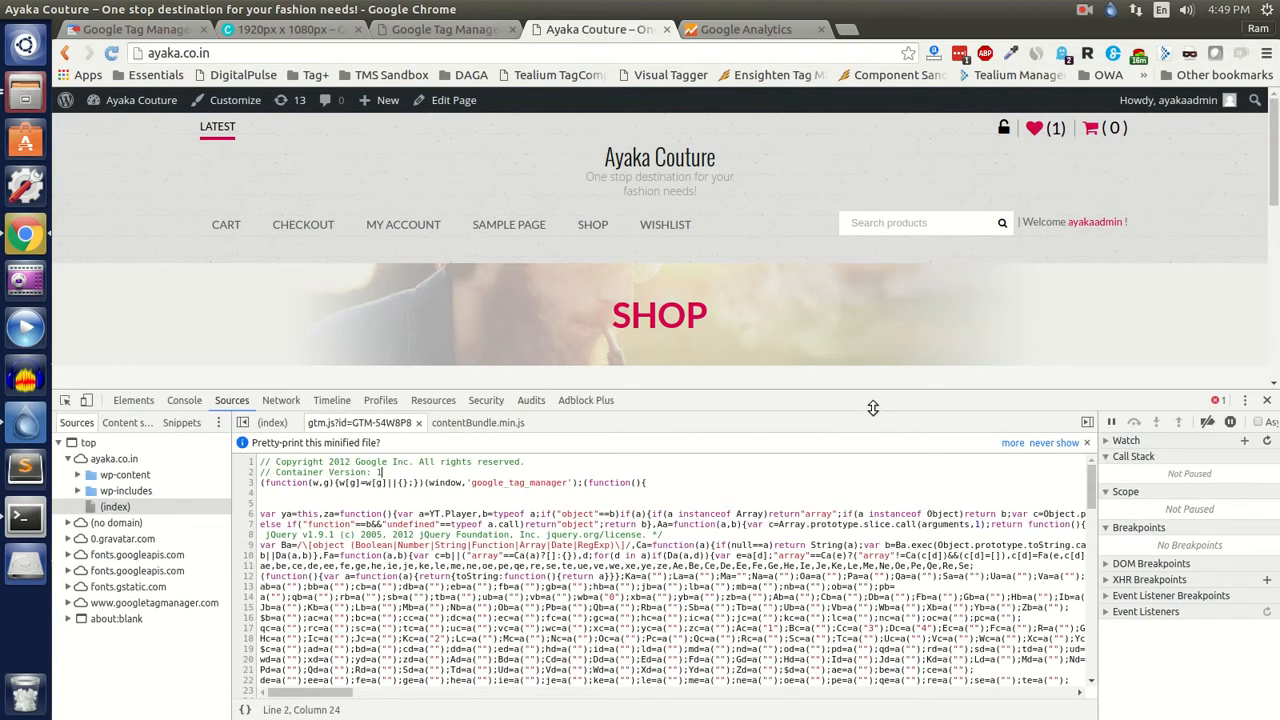
left_click(68, 603)
left_click(110, 620)
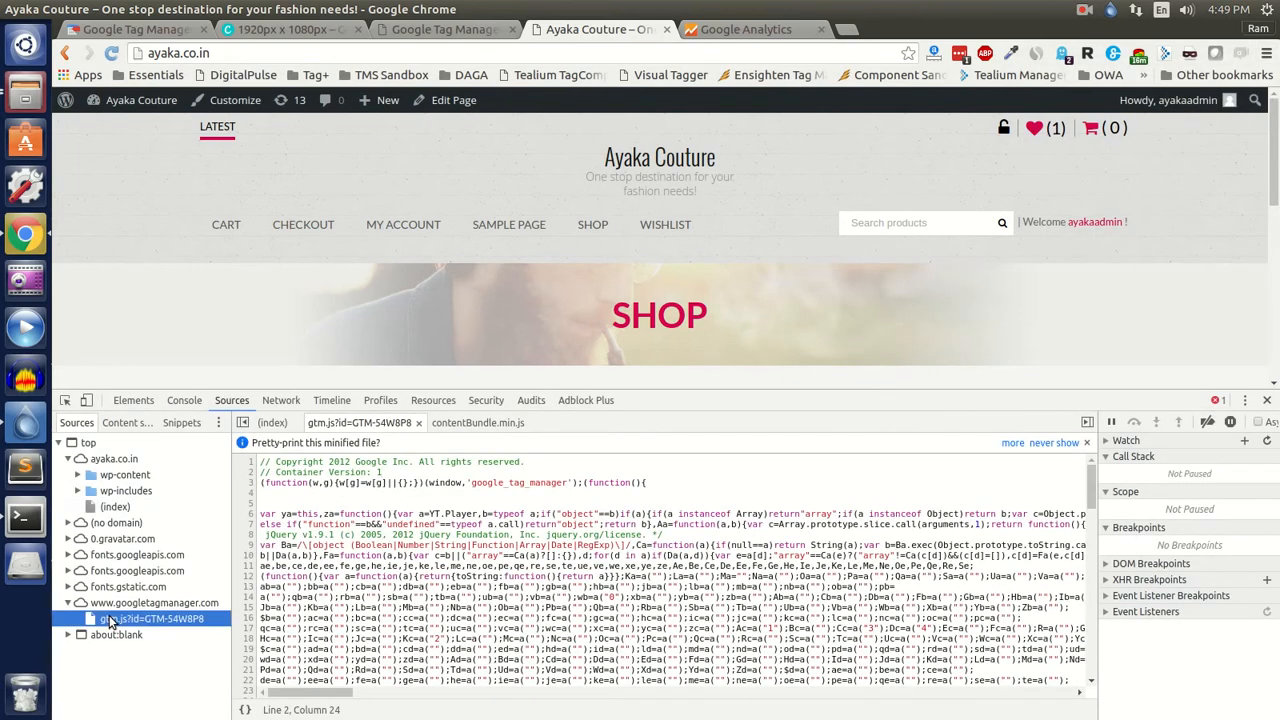
left_click(378, 470)
left_click_drag(372, 470, 285, 480)
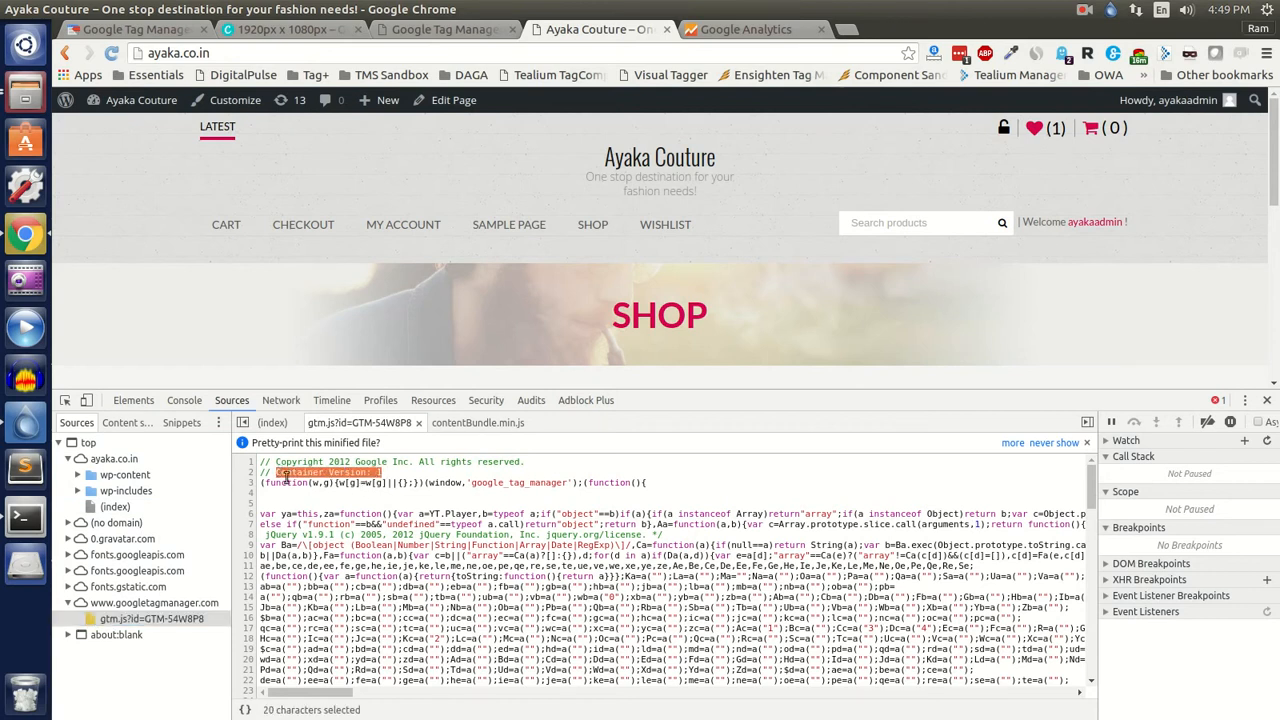
left_click(391, 475)
Reload the Ayaka Couture page and check the container version in gtm.js again
left_click(113, 54)
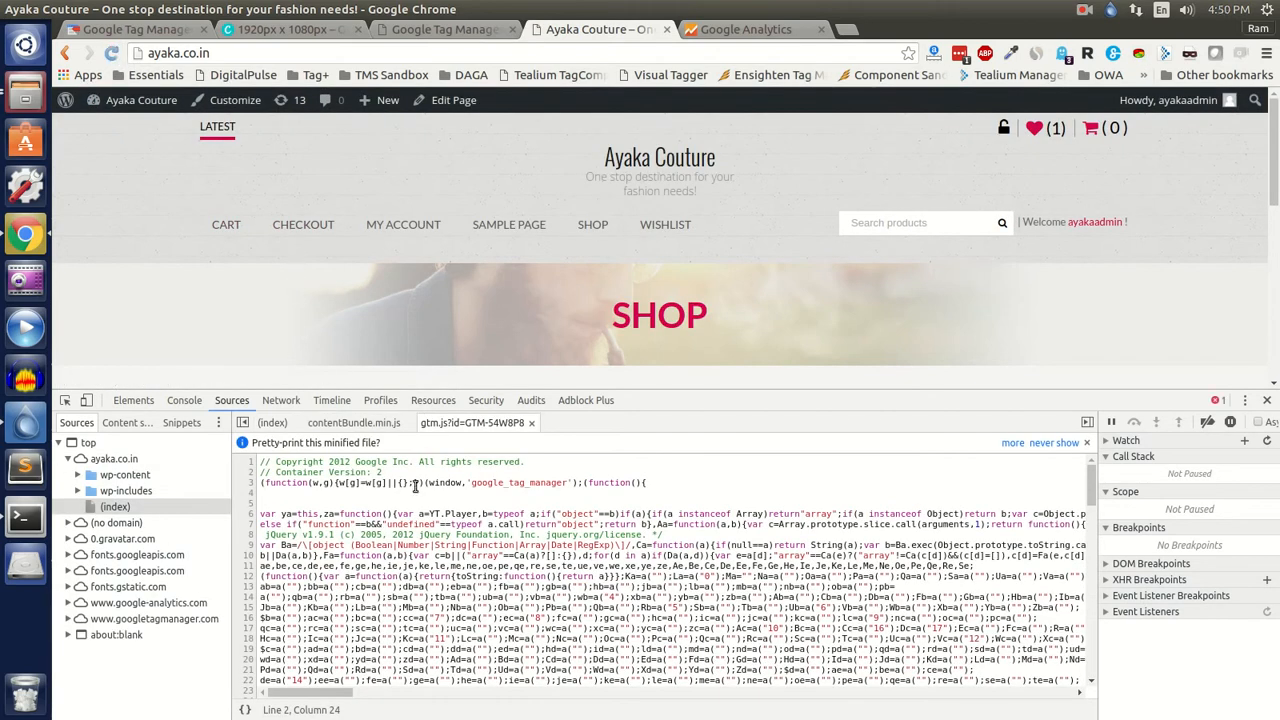
mouse_move(279, 472)
left_mouse_down()
mouse_move(385, 472)
mouse_move(276, 470)
left_mouse_up()
left_click(386, 472)
Filter the Ayaka Couture page's recorded network requests by google-analytics.com
left_click(280, 400)
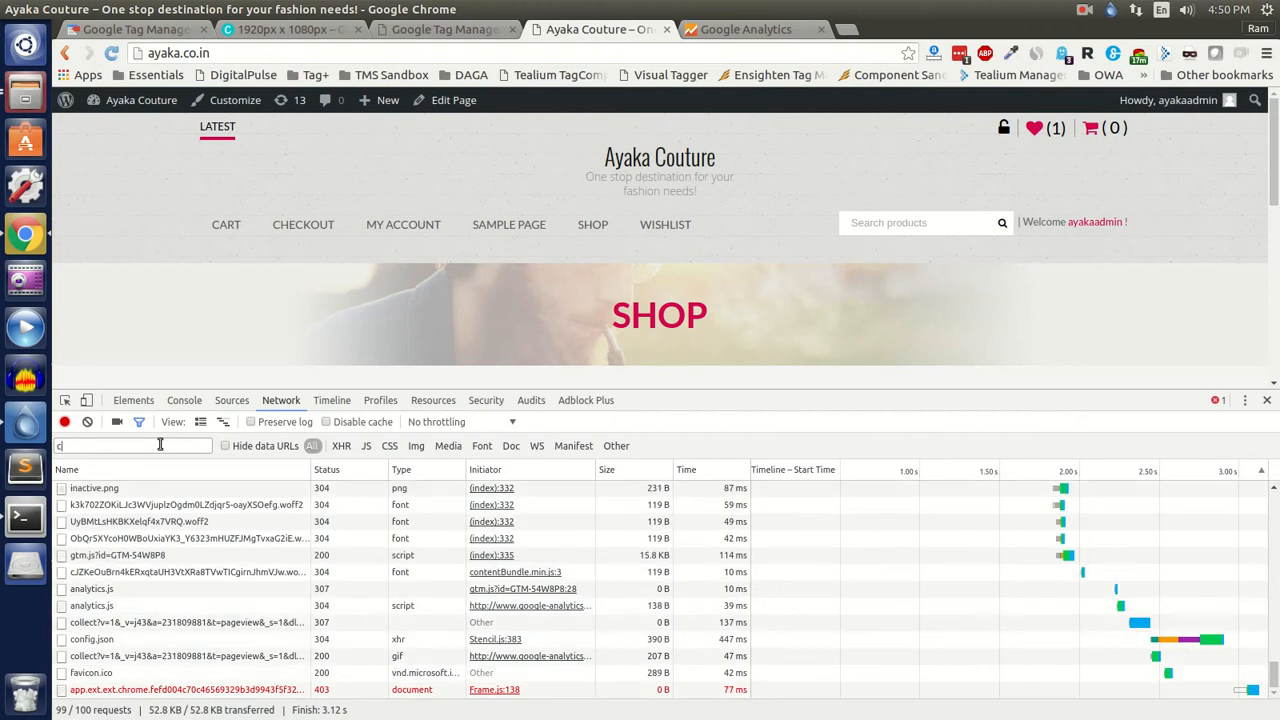
type("google")
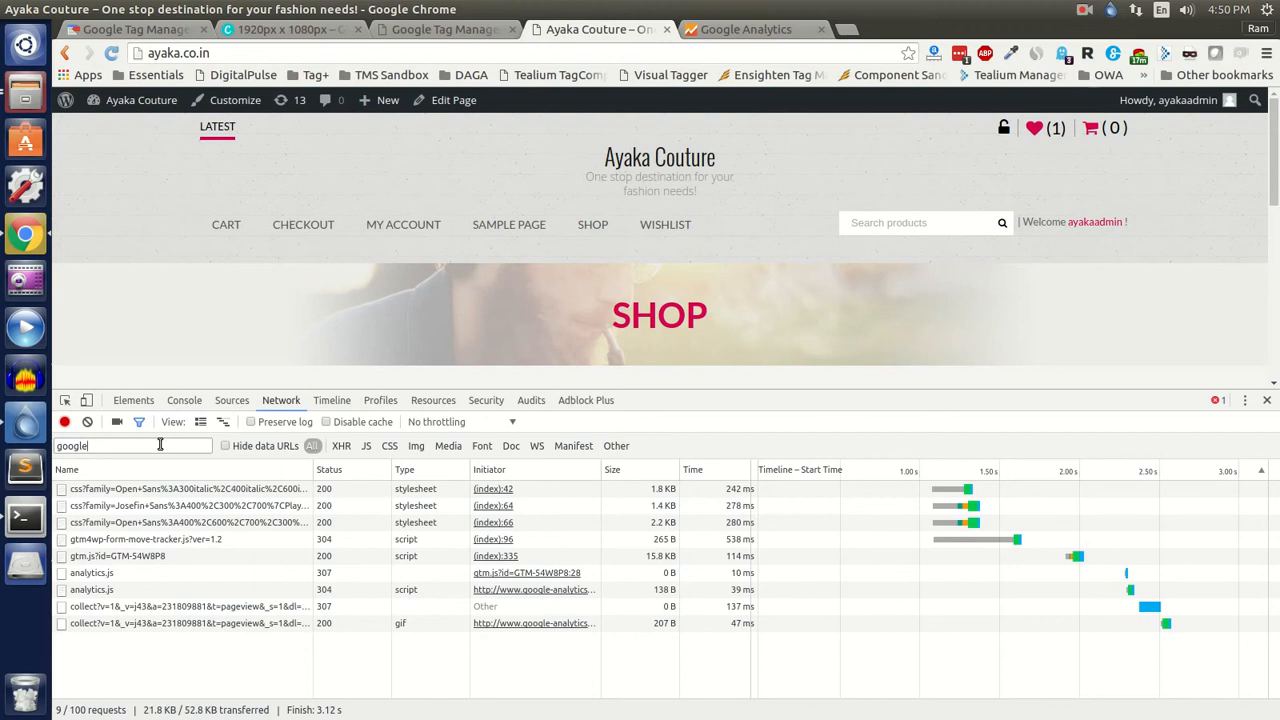
type("-a")
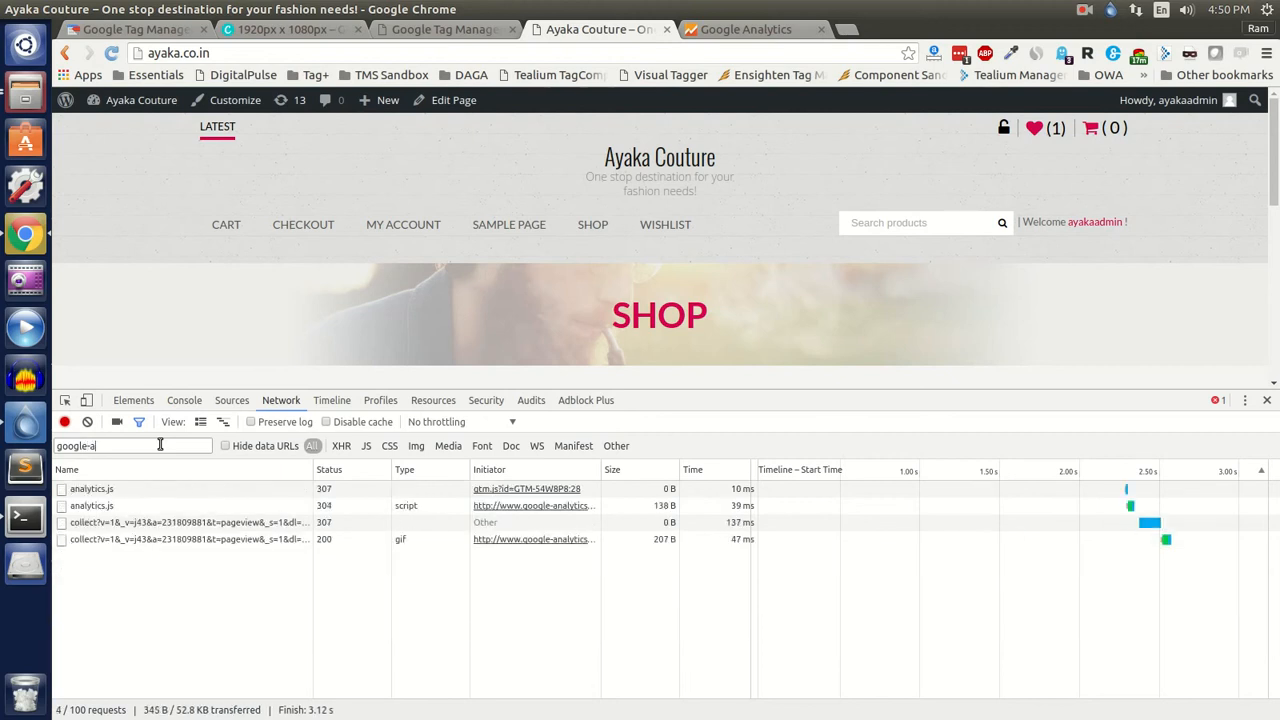
type("nalytics.com")
Open the successful google-analytics.com collect request and examine its full request URL in the headers
left_click(219, 543)
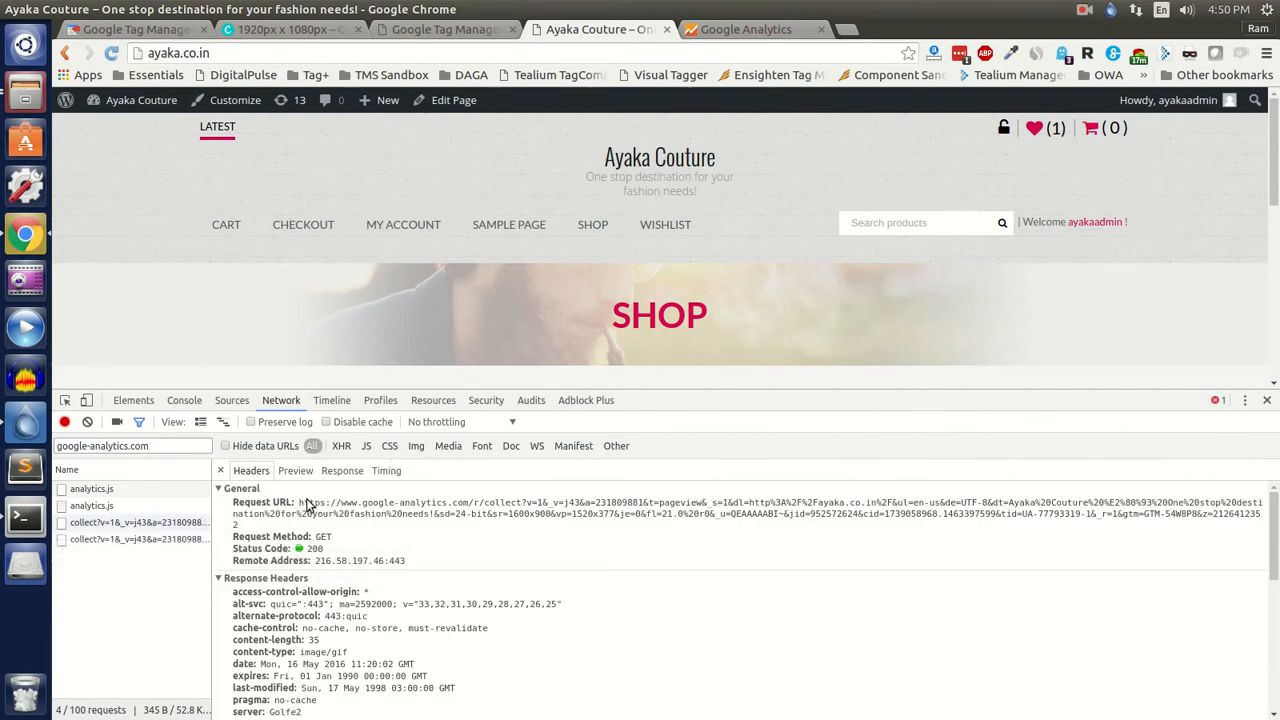
left_click_drag(298, 508, 344, 526)
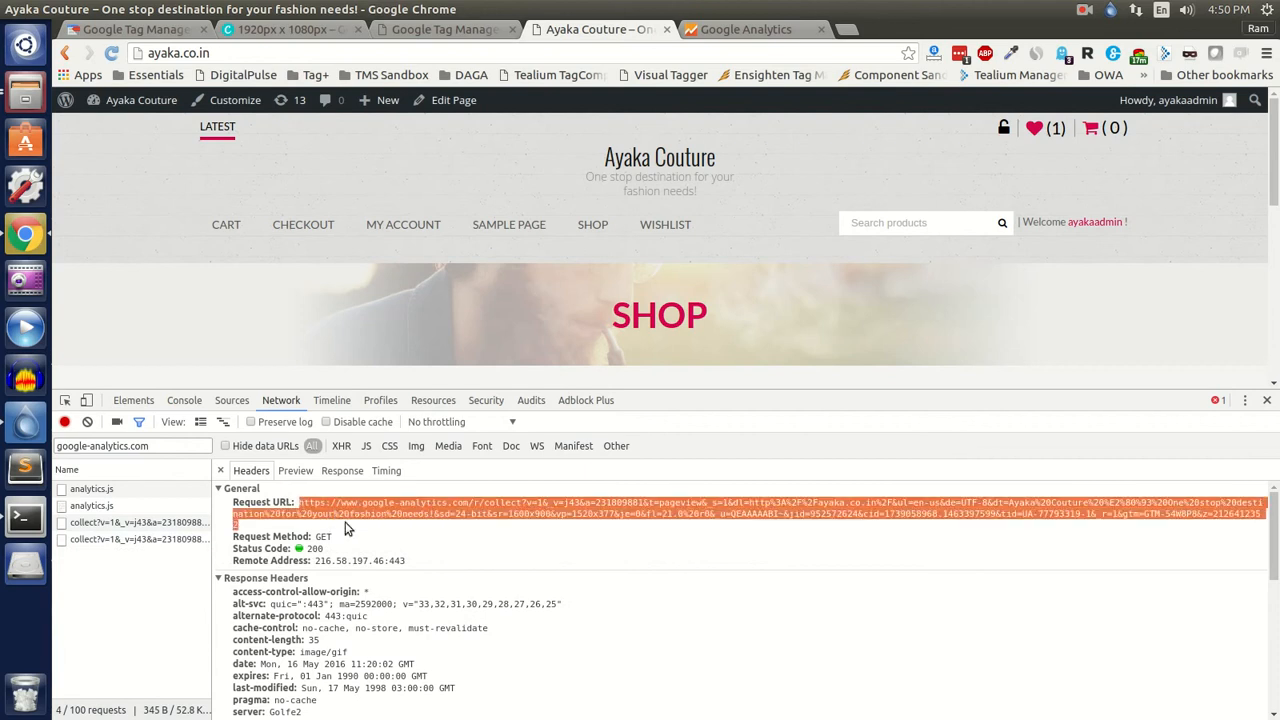
left_click(417, 522)
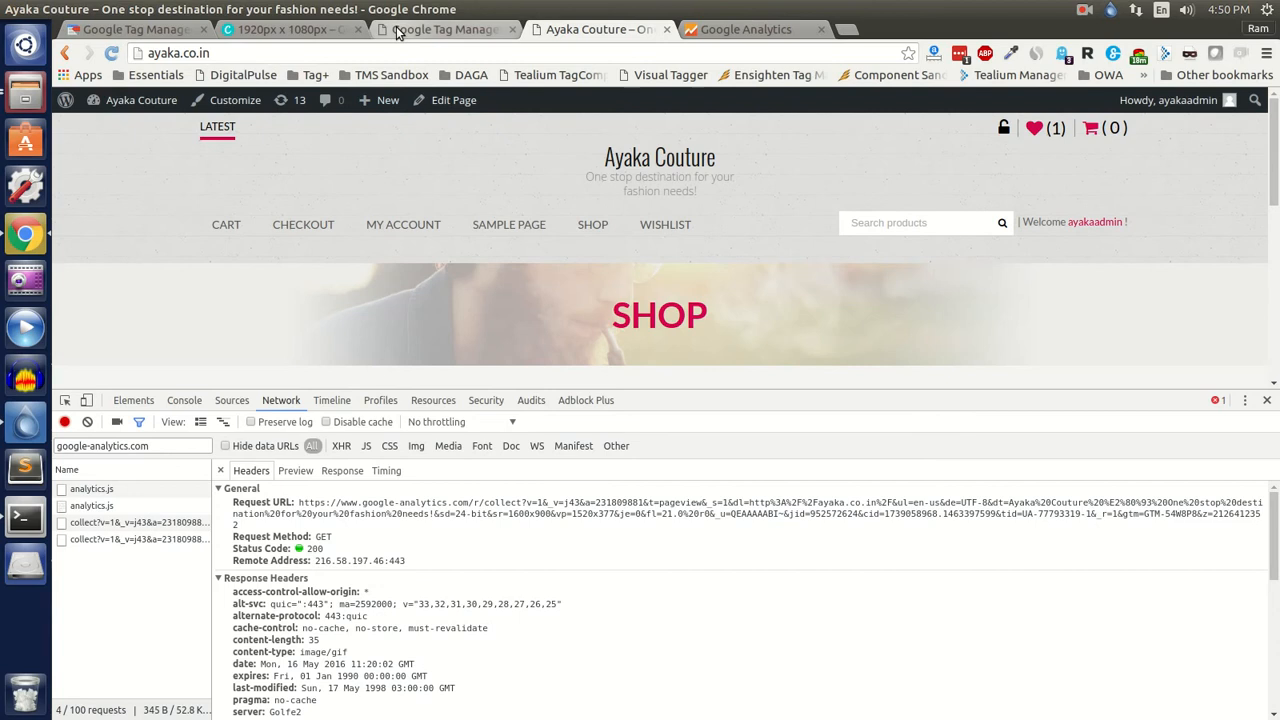
Switch back to Google Tag Manager and open the ayaka.co.in container's workspace from its version history
left_click(145, 26)
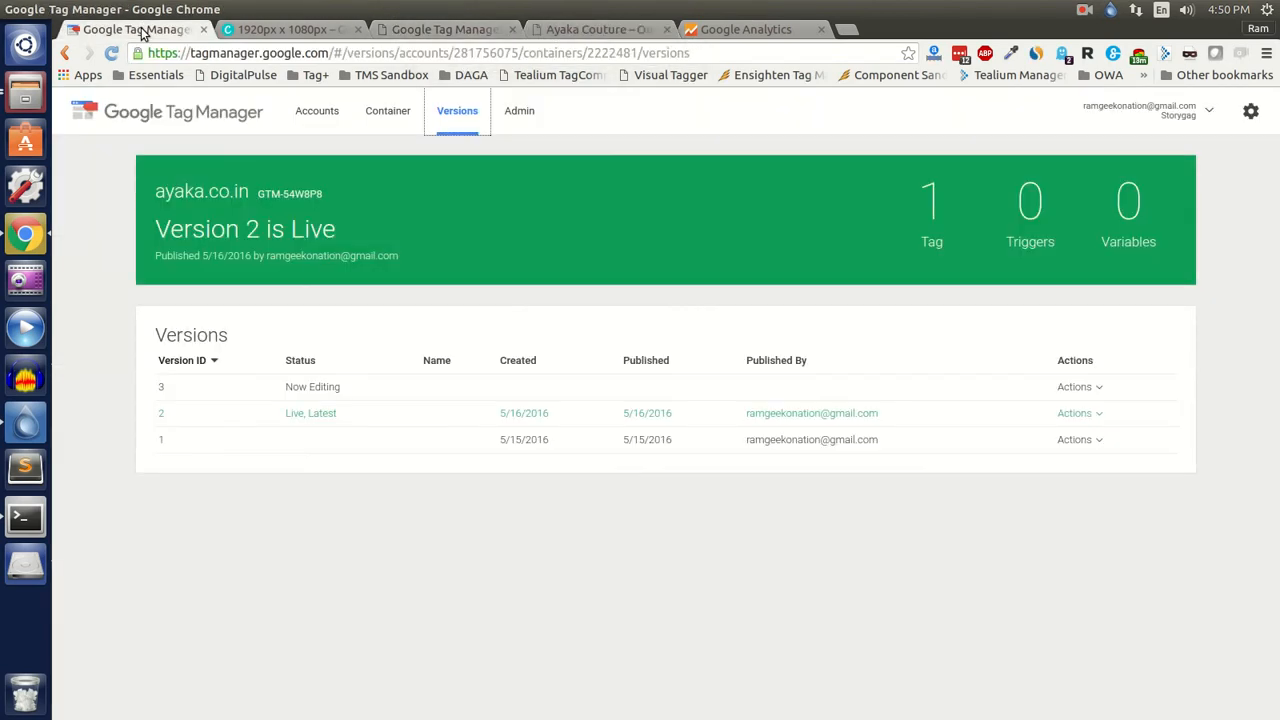
left_click(382, 115)
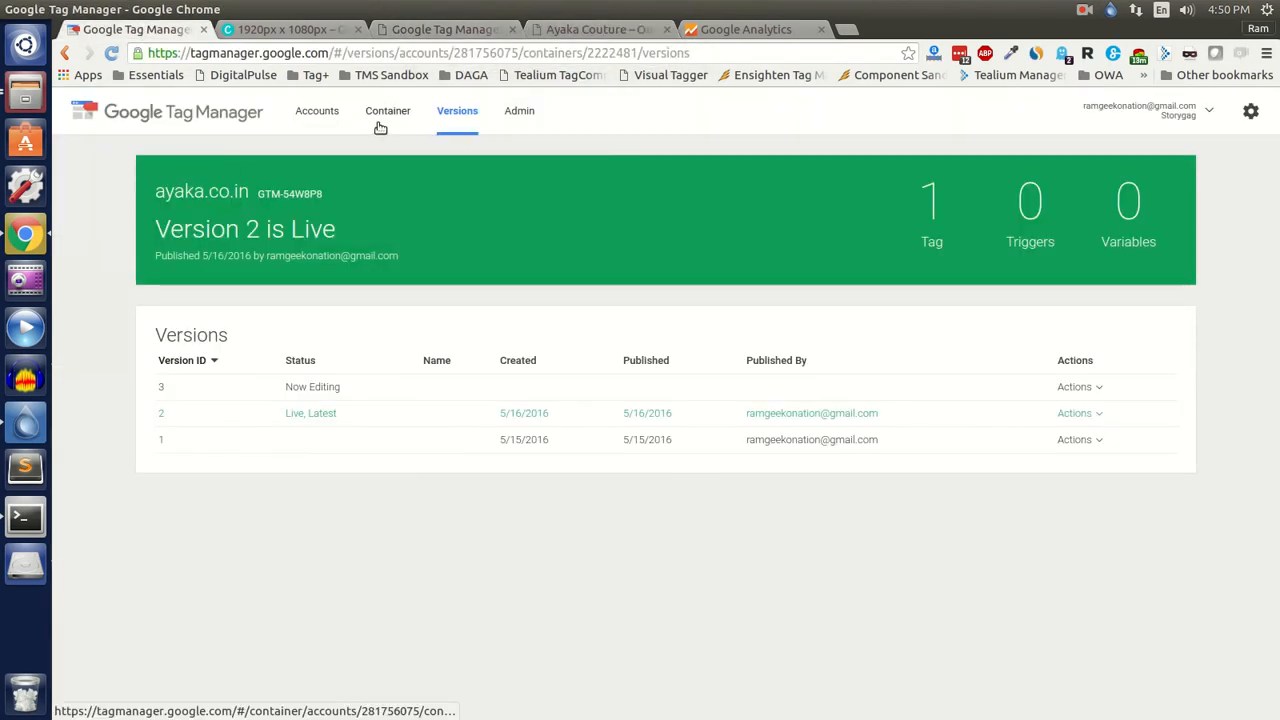